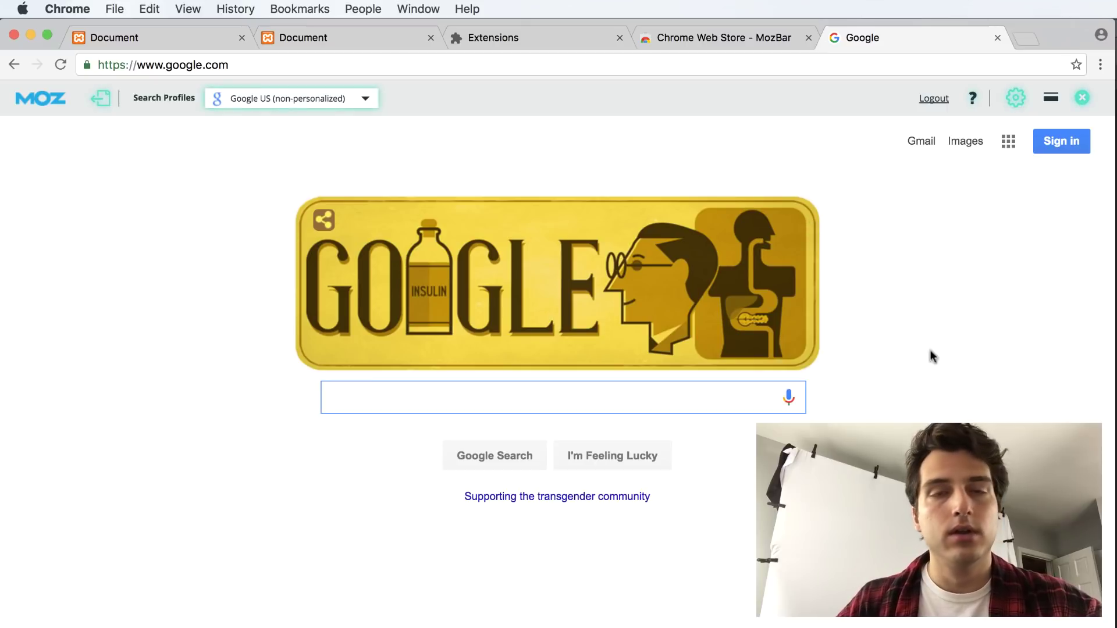
# Go to Chrome's Extensions page via Preferences, where no extensions are installed yet.
pyautogui.click(81, 9)
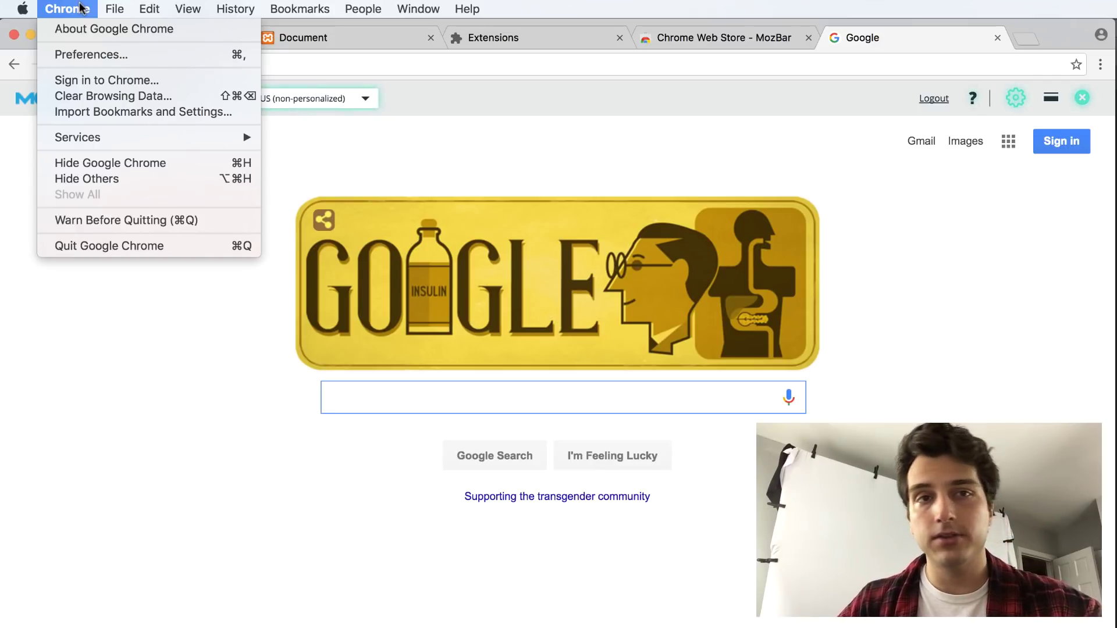
pyautogui.click(104, 55)
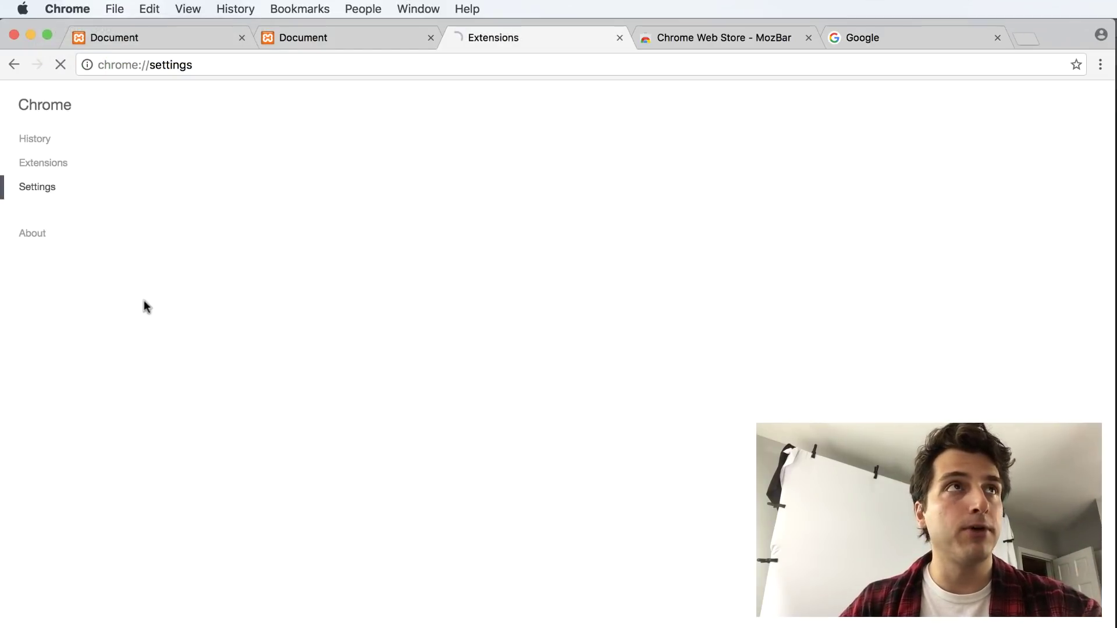
pyautogui.click(46, 166)
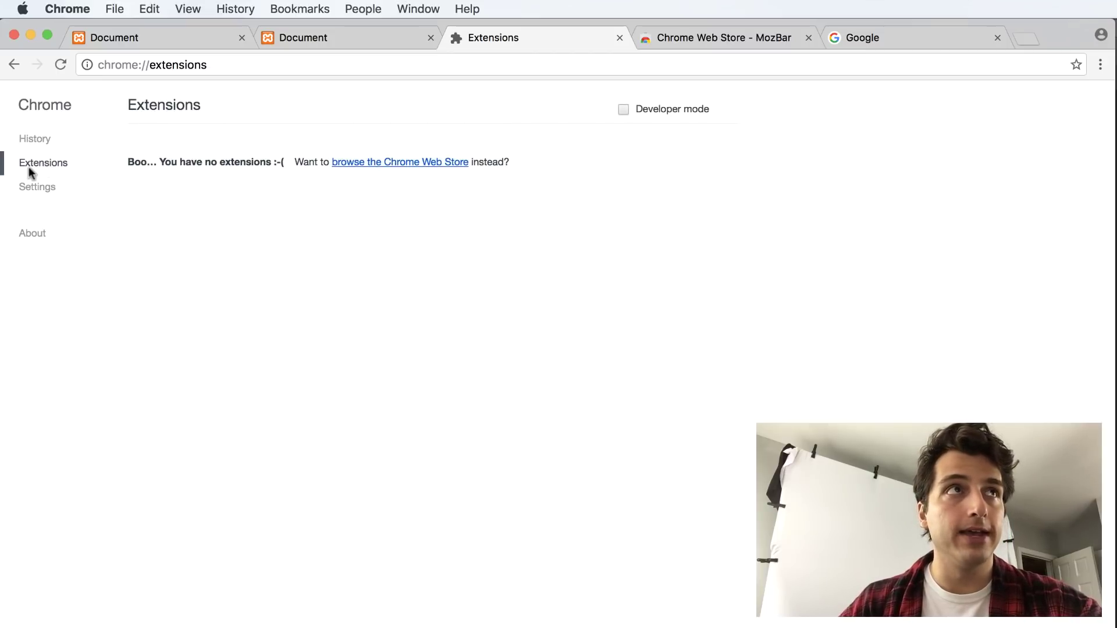
# Search the Chrome Web Store for MozBar and add the extension to Chrome.
pyautogui.click(397, 162)
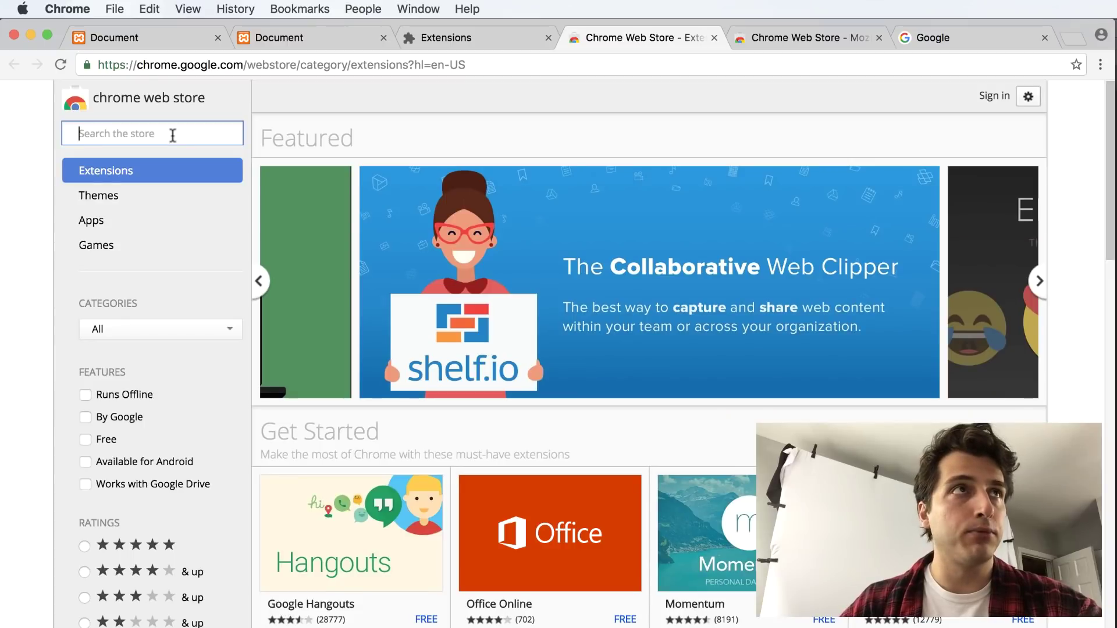
pyautogui.write('Moz')
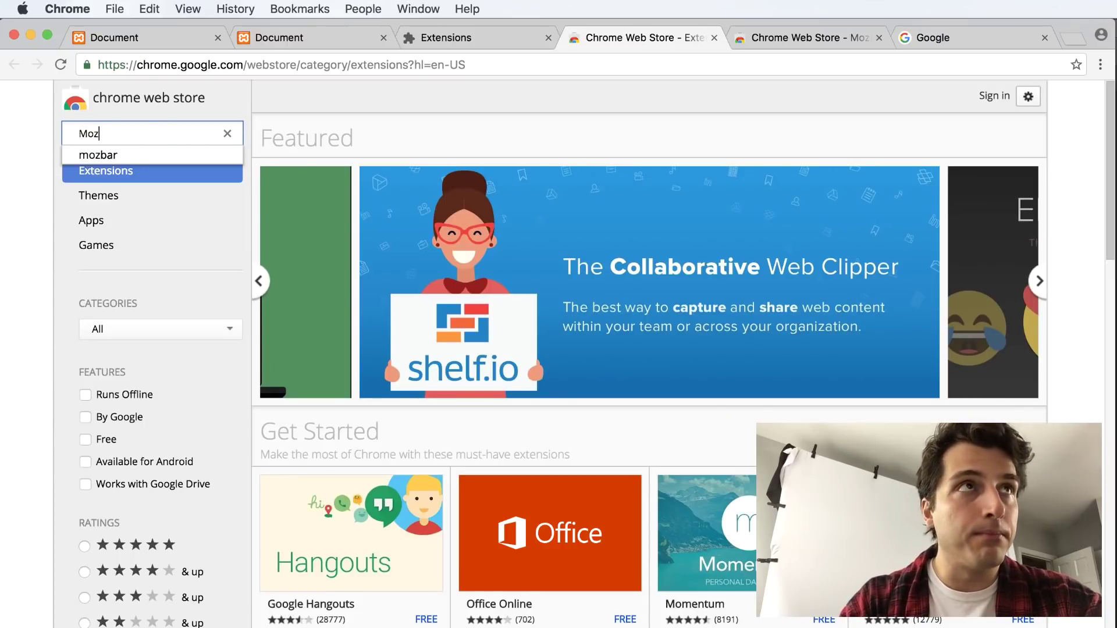
pyautogui.write('Bar')
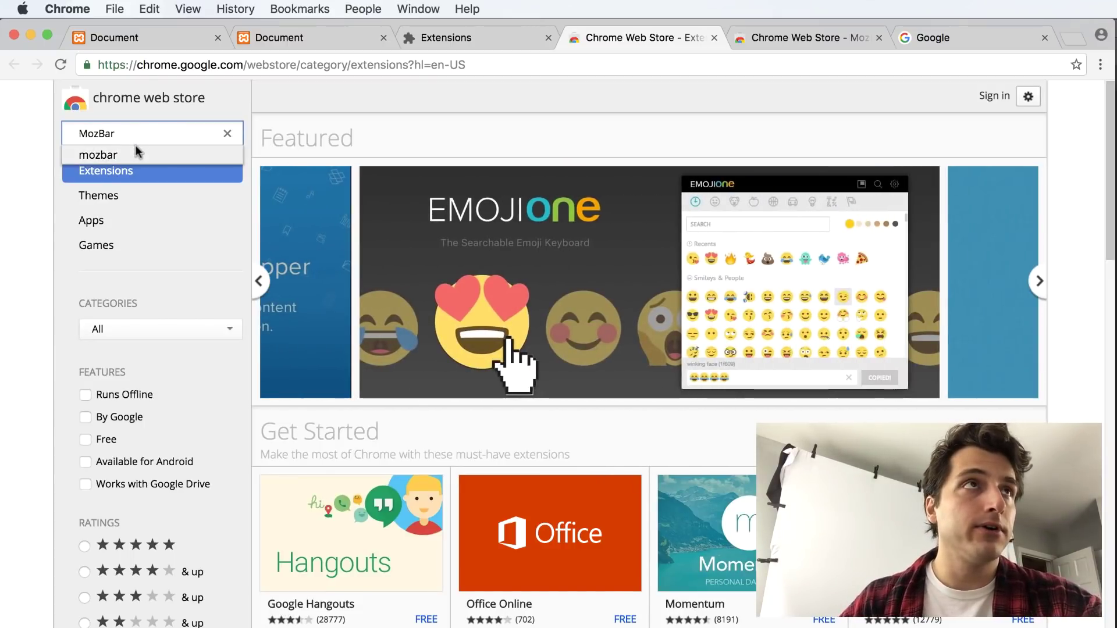
pyautogui.click(135, 149)
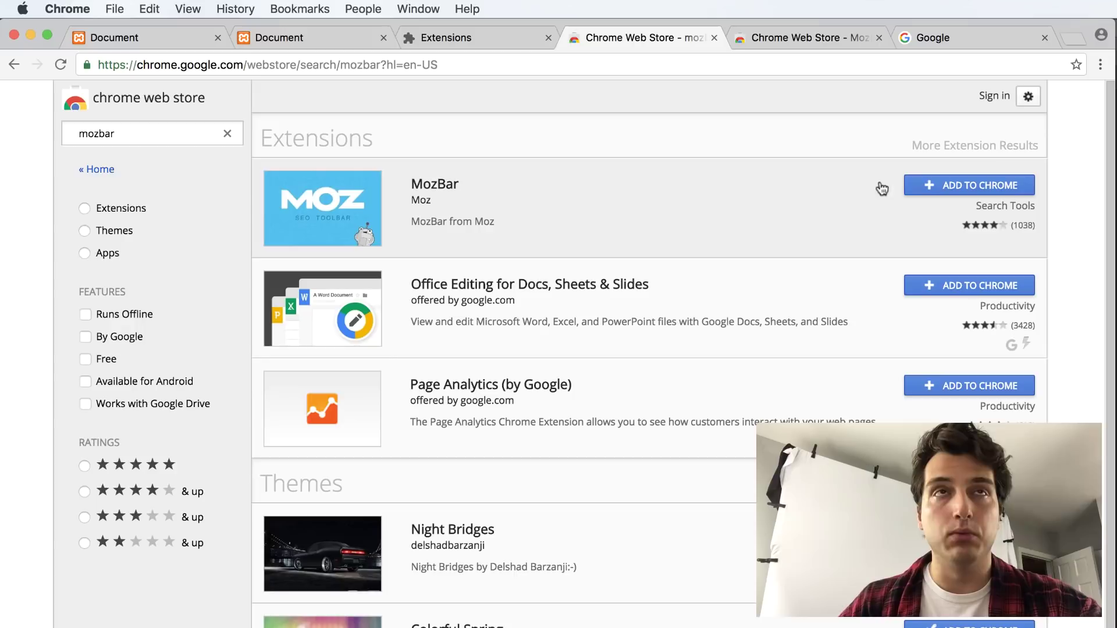
pyautogui.click(979, 186)
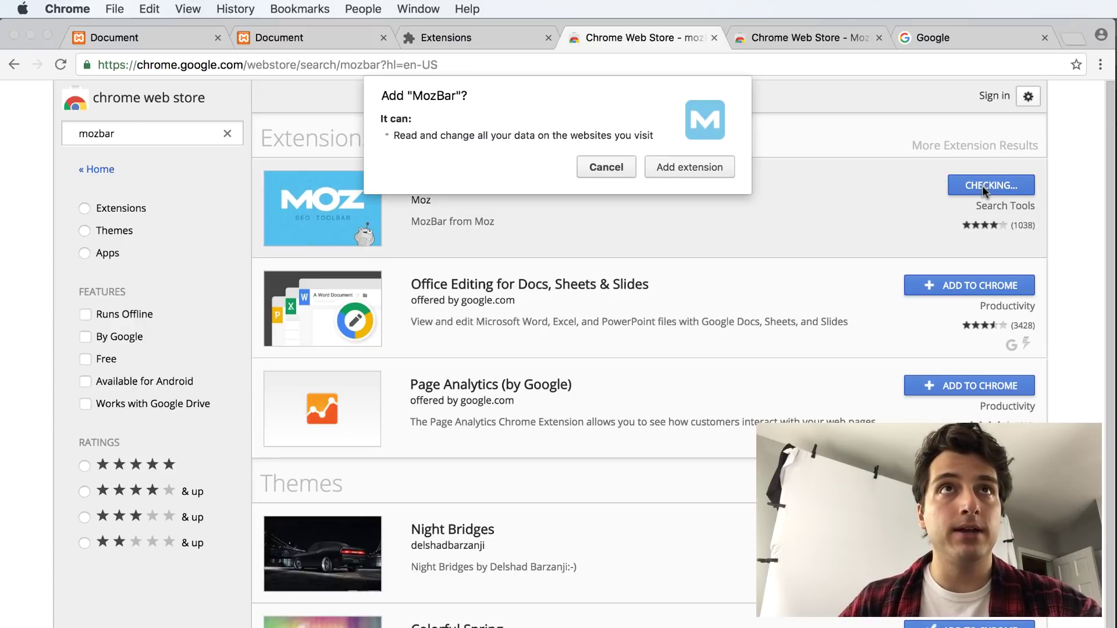
pyautogui.click(711, 169)
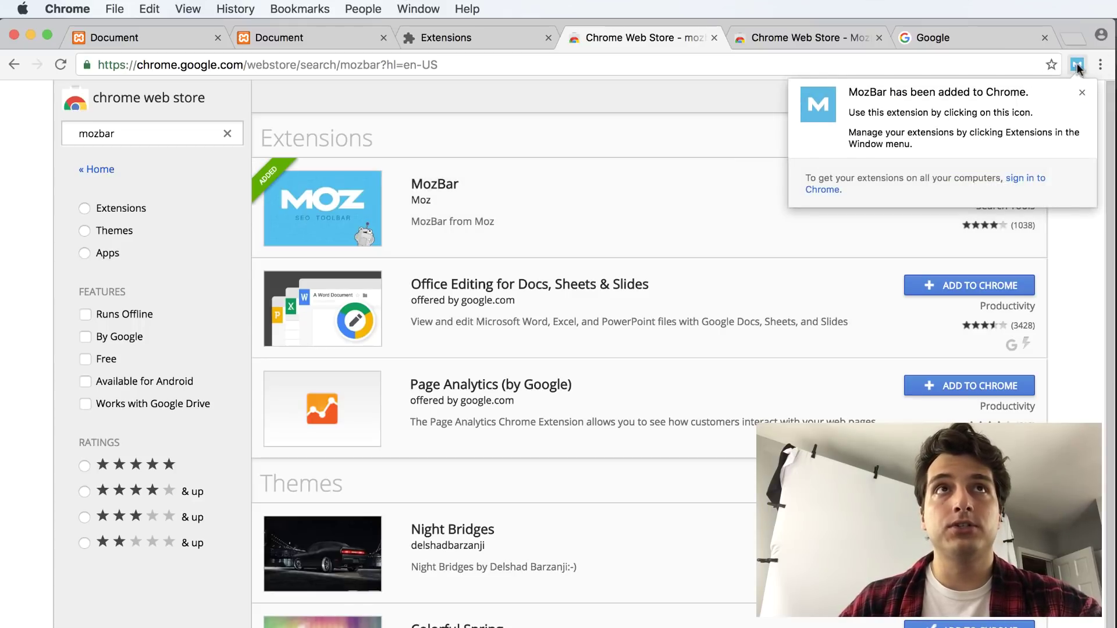
# Search Google for 'tube socks' and scroll the results showing the MozBar account prompt.
pyautogui.click(945, 40)
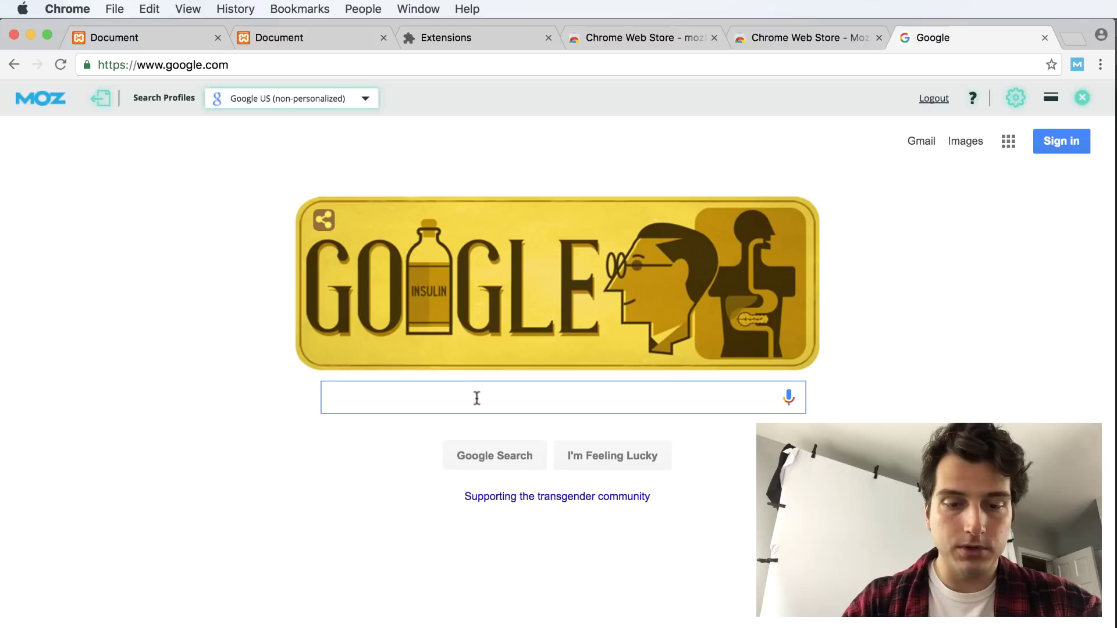
pyautogui.write('tube so')
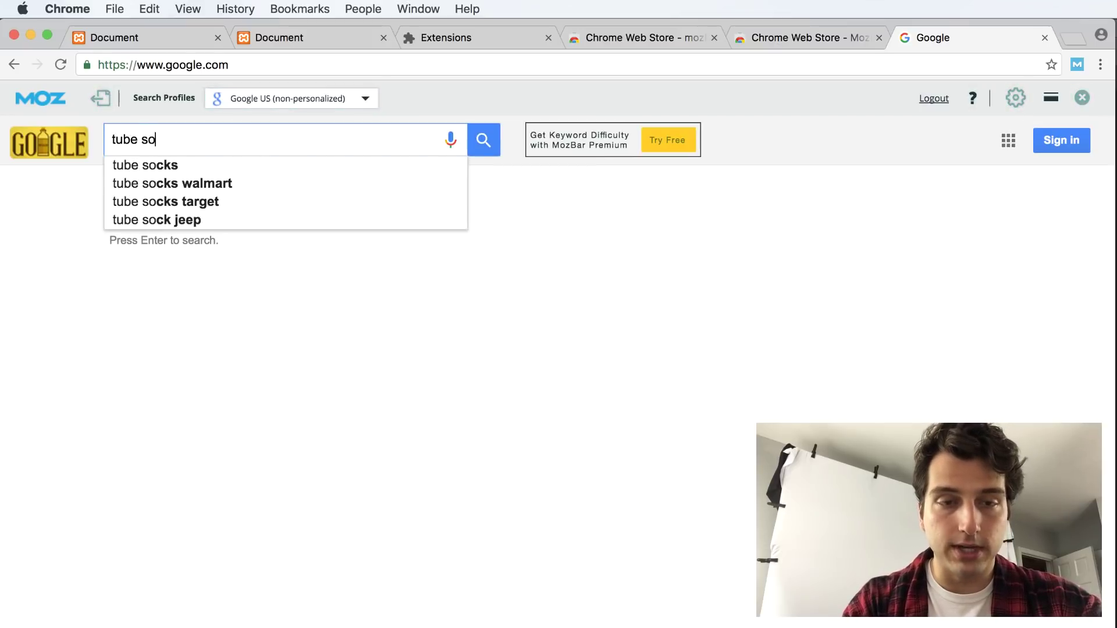
pyautogui.write('cks')
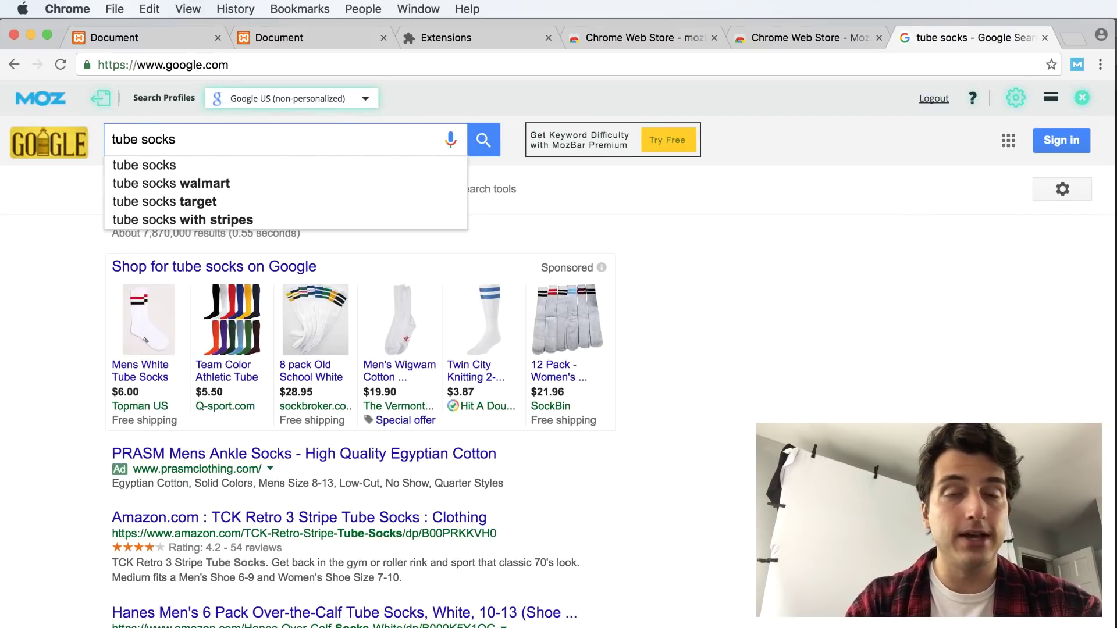
pyautogui.click(482, 145)
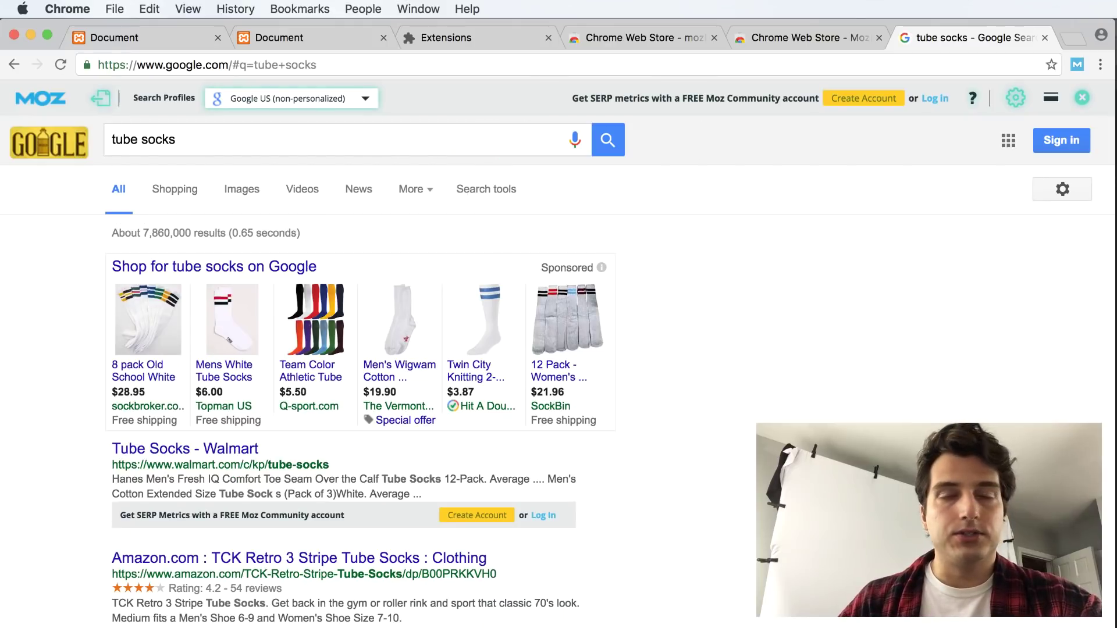
pyautogui.scroll(-1, 797, 618)
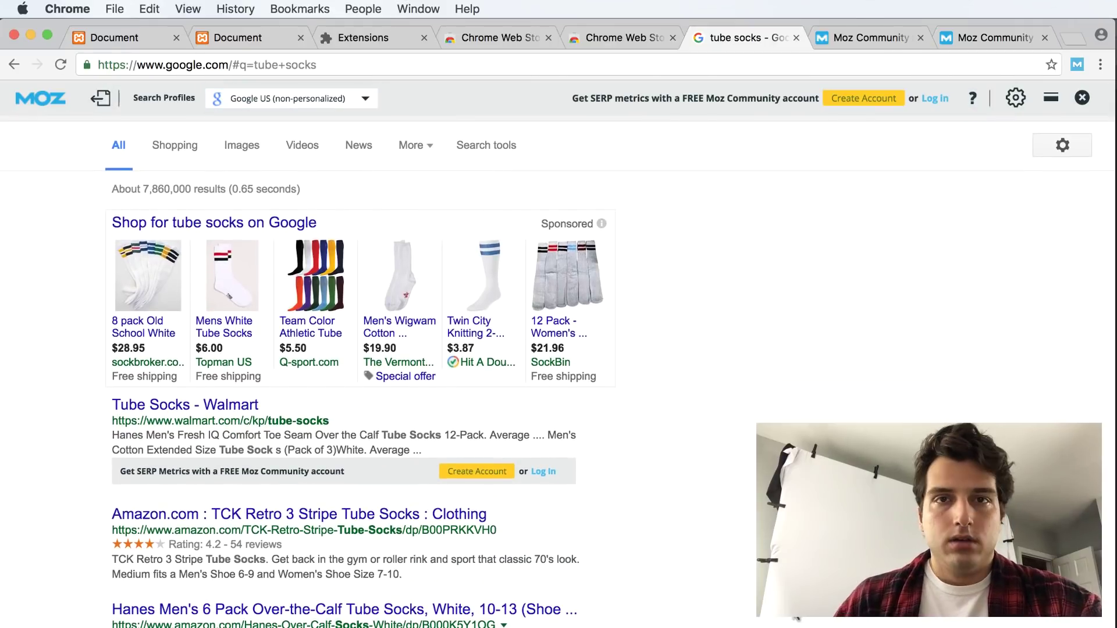
# Follow MozBar's free Moz Community account prompt and log in to the existing Moz account.
pyautogui.click(491, 474)
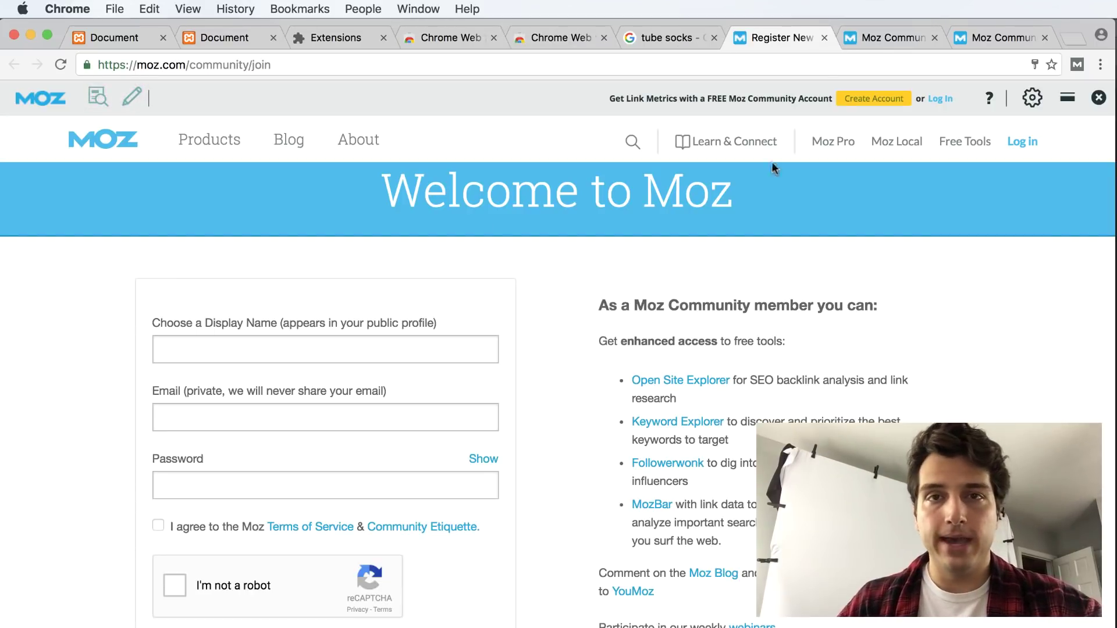
pyautogui.scroll(-5, 329, 470)
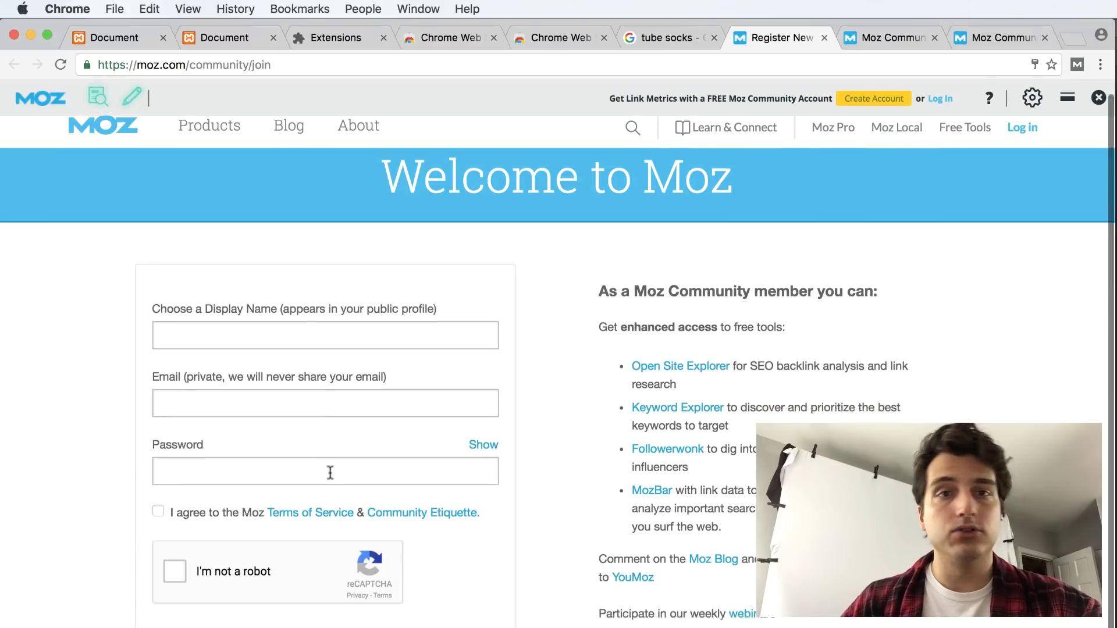
pyautogui.scroll(5, 761, 506)
pyautogui.scroll(-1, 1017, 140)
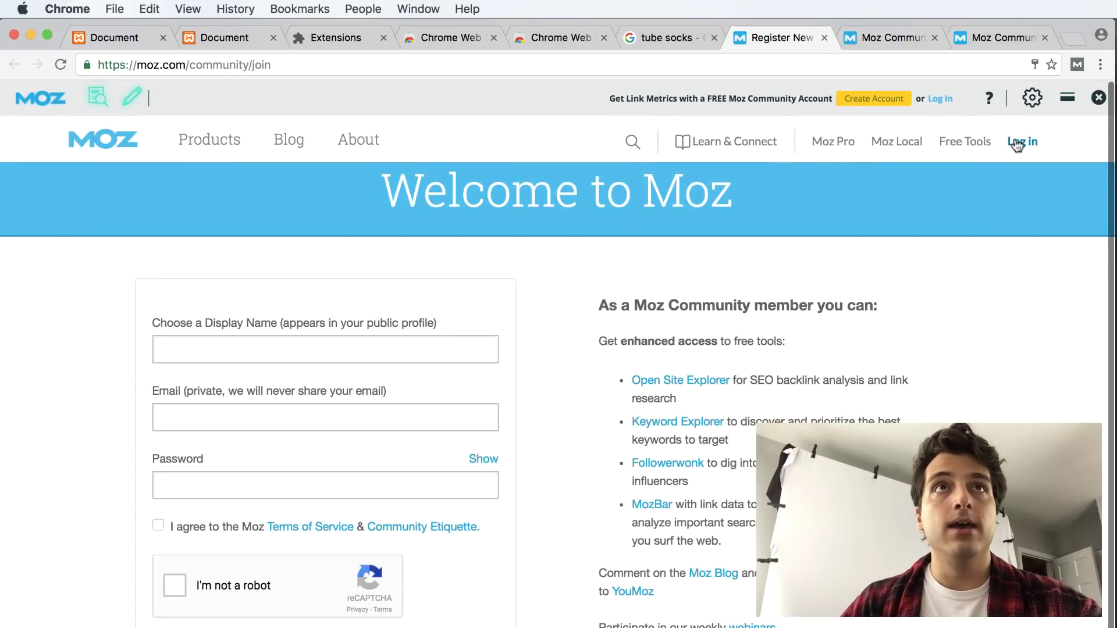
pyautogui.click(1016, 141)
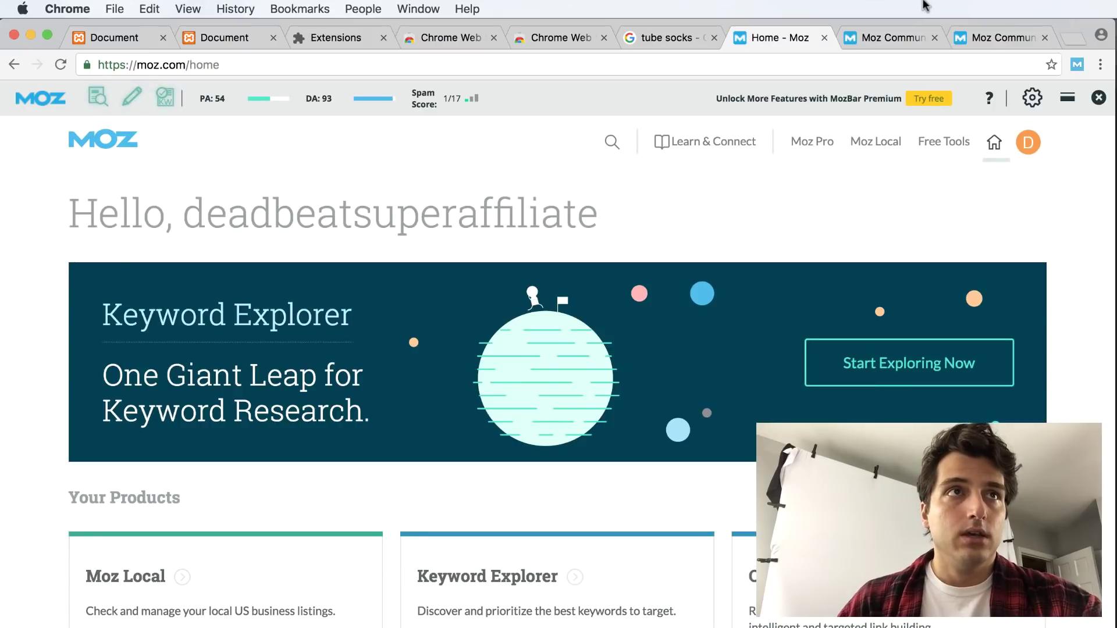
# Reload Google from the address bar and search again for 'tube socks'.
pyautogui.click(817, 64)
pyautogui.write('google.com')
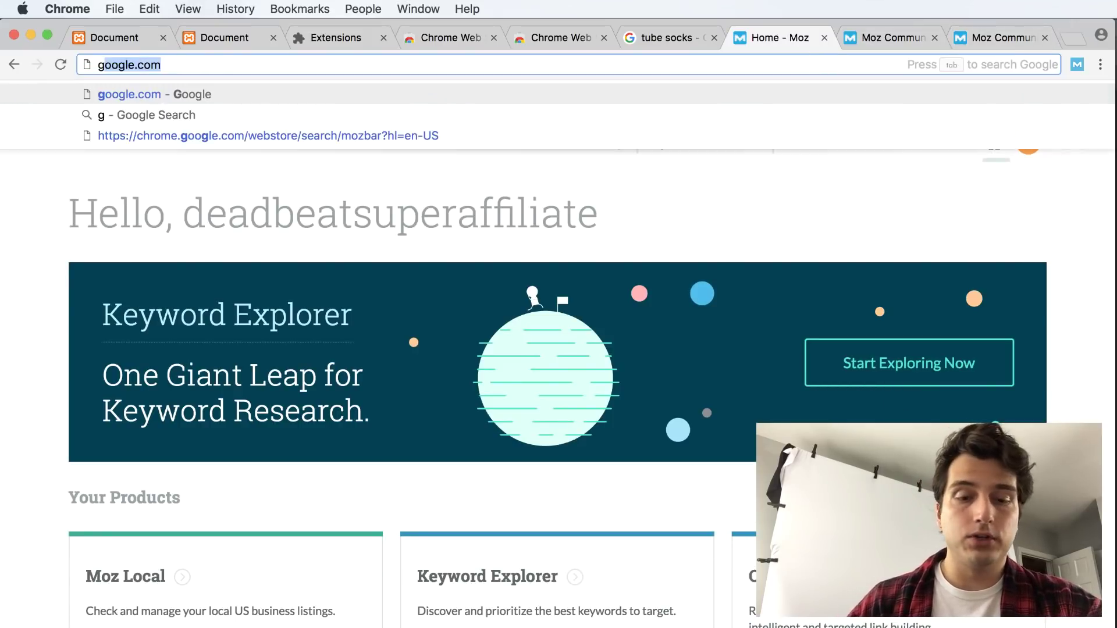
pyautogui.press('Return')
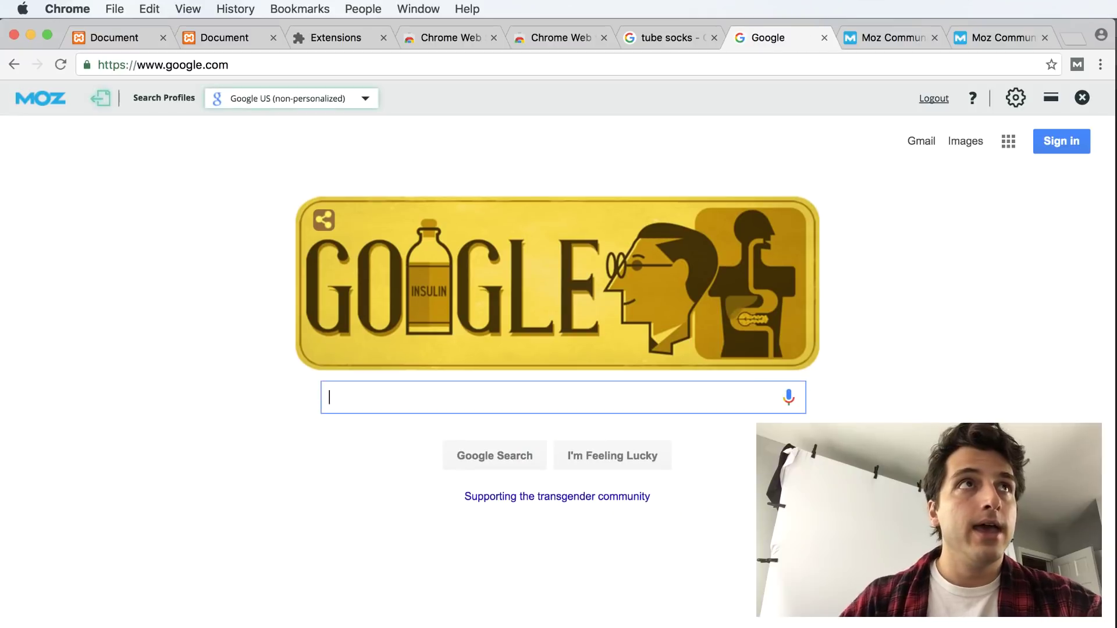
pyautogui.write('tube socks')
pyautogui.press('Return')
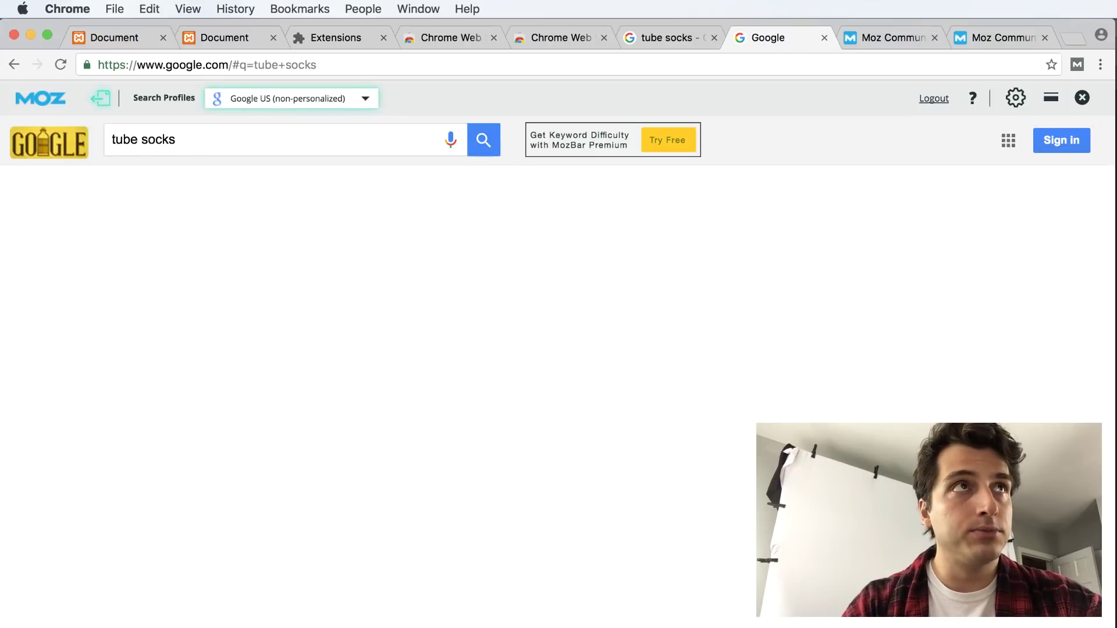
pyautogui.scroll(-5, 846, 354)
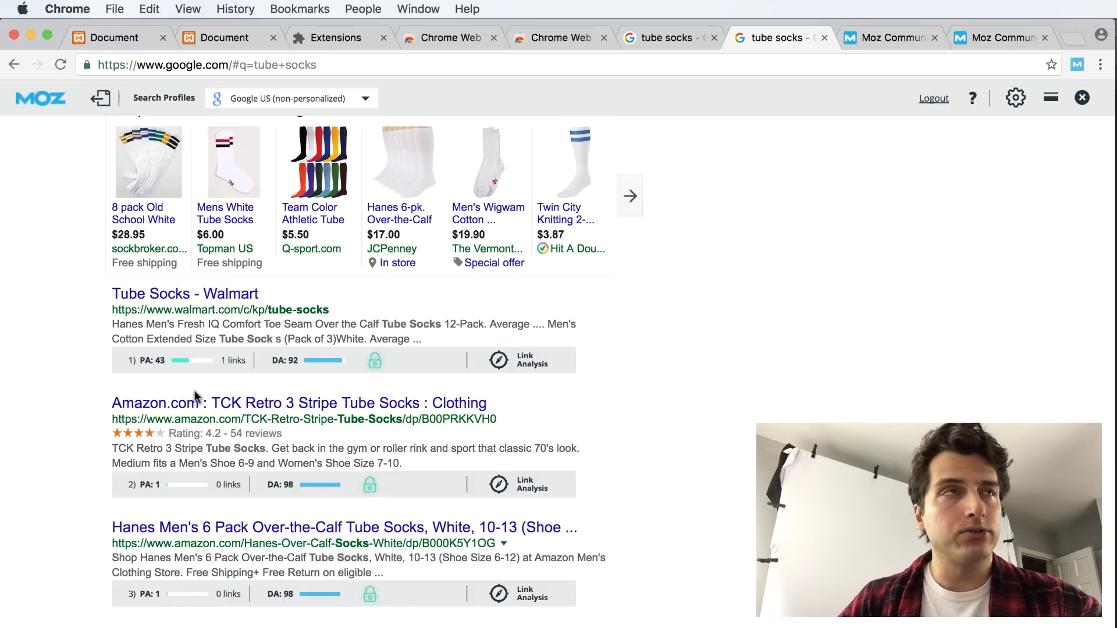
# Highlight the MozBar scores: Walmart's DA 92 and the Amazon result's DA 98 and PA 1.
pyautogui.doubleClick(141, 361)
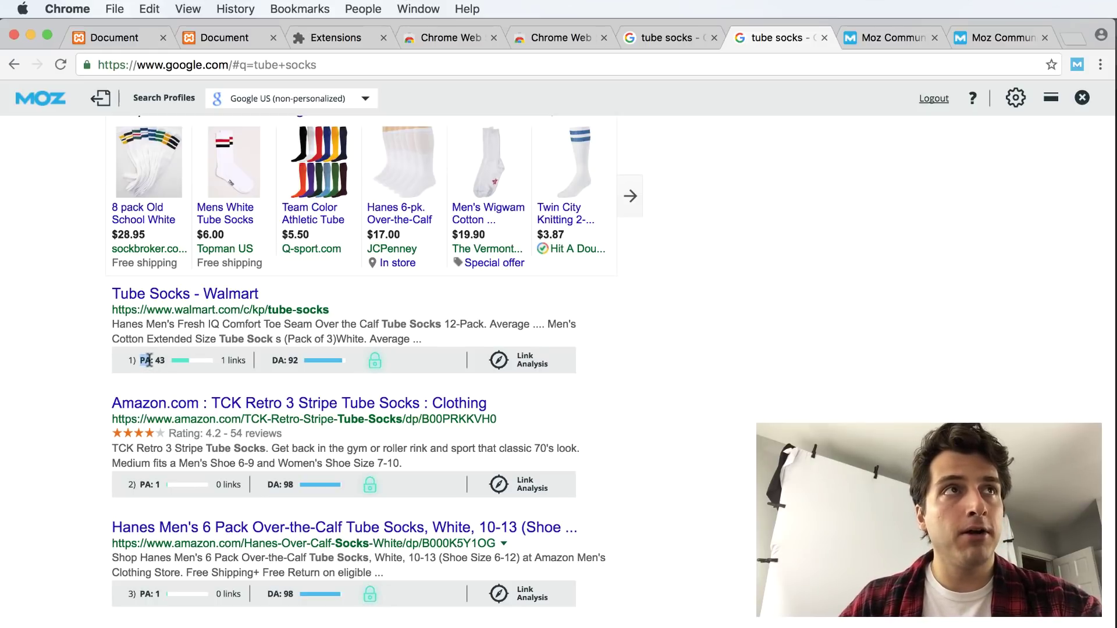
pyautogui.scroll(1, 273, 361)
pyautogui.doubleClick(282, 360)
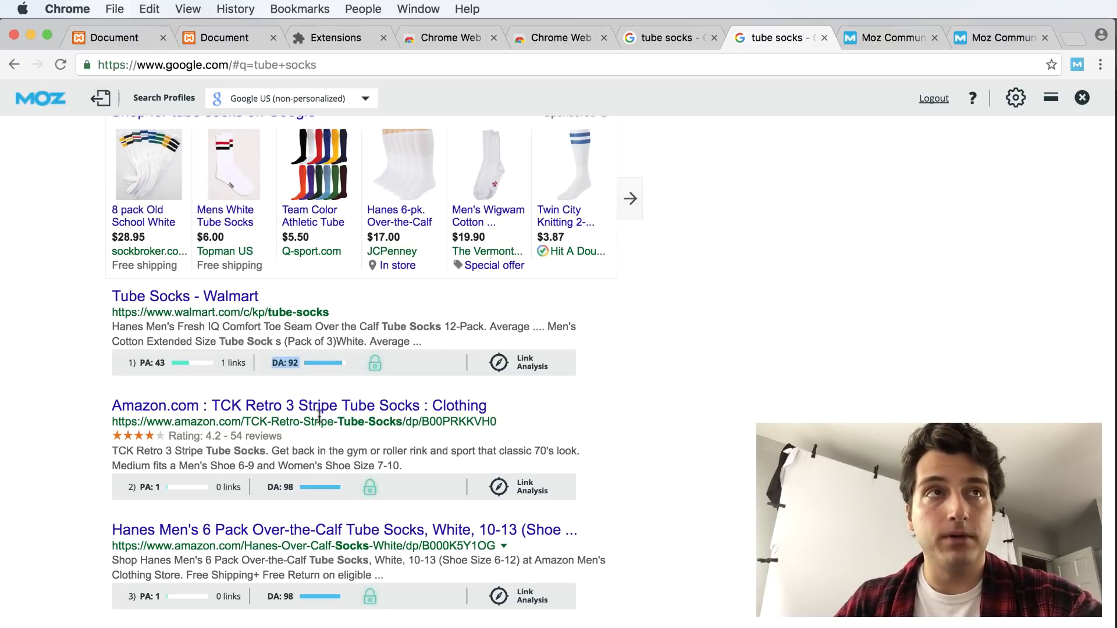
pyautogui.scroll(-1, 294, 492)
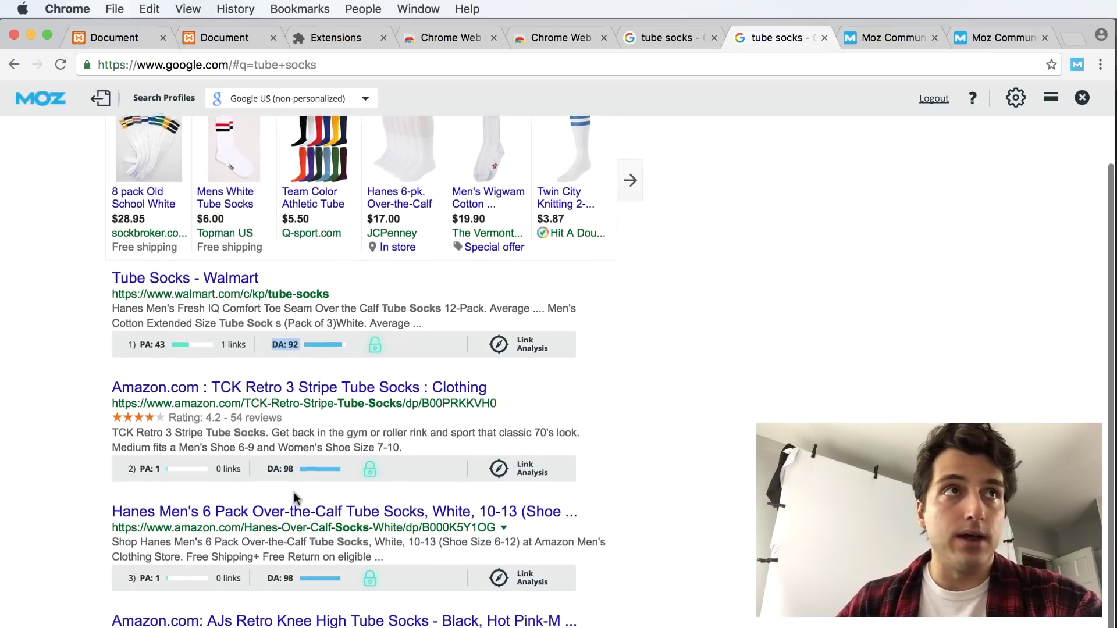
pyautogui.moveTo(267, 461); pyautogui.dragTo(294, 461)
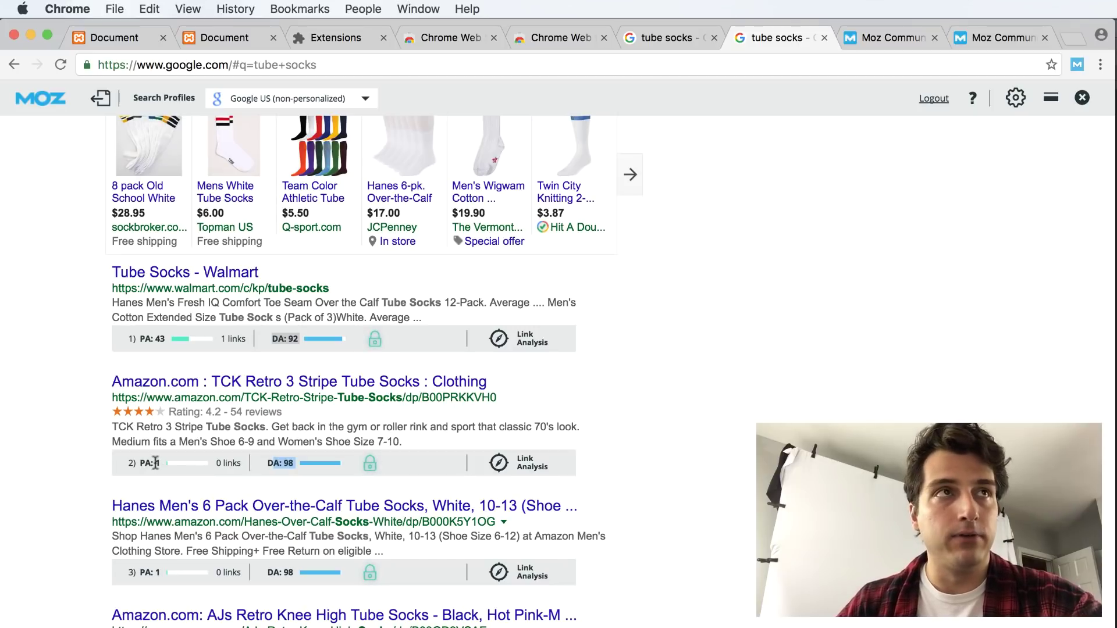
pyautogui.moveTo(170, 465); pyautogui.dragTo(139, 464)
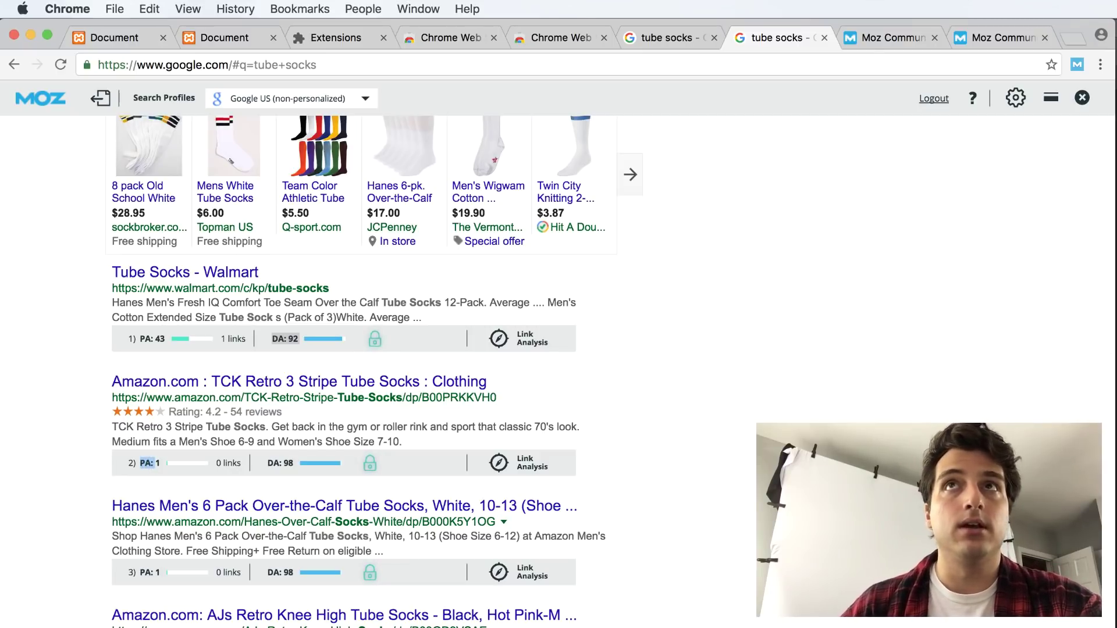
# In Photoshop, draw crossing red vertical and horizontal axes with a DA100 label on top.
pyautogui.press('super+Tab')
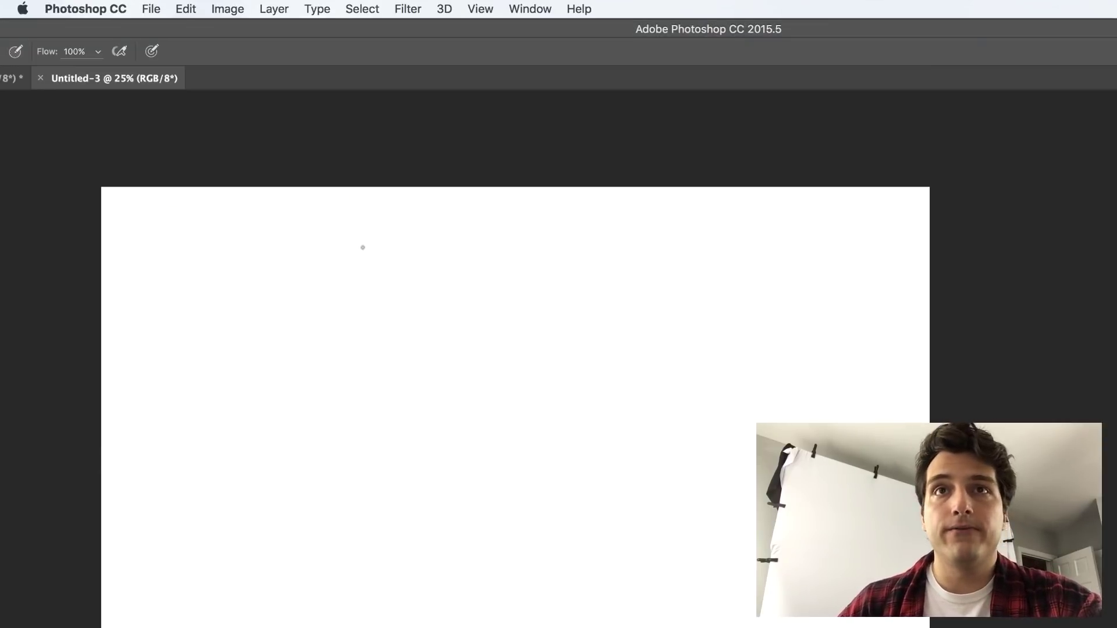
pyautogui.moveTo(446, 260); pyautogui.dragTo(446, 572)
pyautogui.moveTo(234, 394); pyautogui.dragTo(671, 386)
pyautogui.moveTo(382, 209)
pyautogui.mouseDown()
pyautogui.moveTo(388, 236)
pyautogui.moveTo(420, 240)
pyautogui.moveTo(458, 226)
pyautogui.moveTo(488, 236)
pyautogui.moveTo(491, 215)
pyautogui.moveTo(510, 210)
pyautogui.mouseUp()
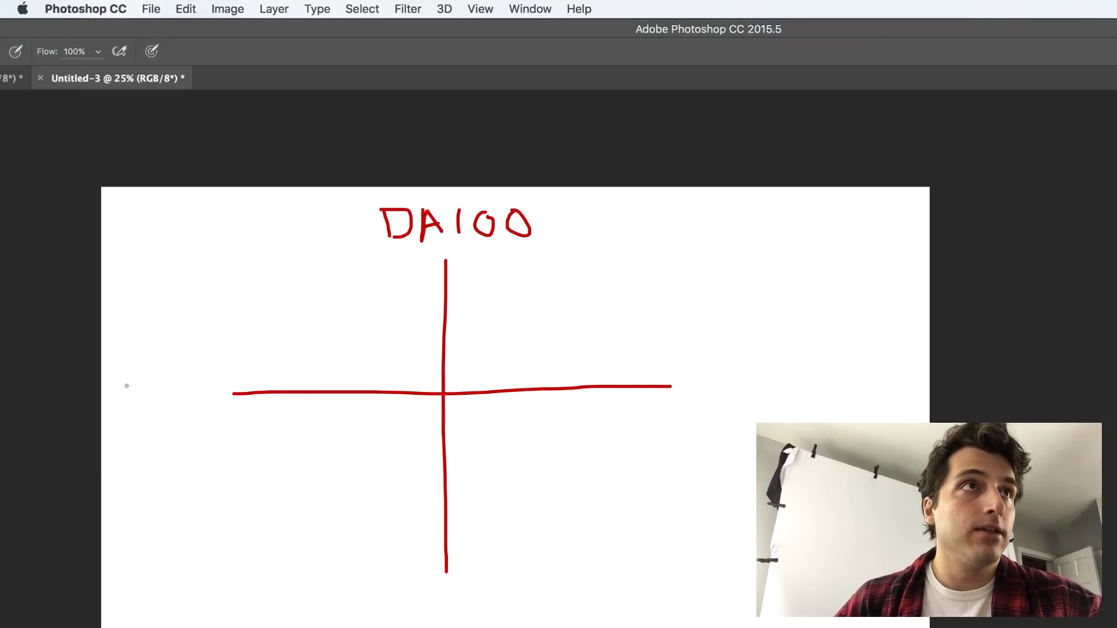
# Write PA100 left of the horizontal axis and zigzag-shade the upper-left quadrant.
pyautogui.moveTo(126, 384)
pyautogui.mouseDown()
pyautogui.moveTo(137, 415)
pyautogui.moveTo(130, 402)
pyautogui.moveTo(169, 395)
pyautogui.mouseUp()
pyautogui.moveTo(186, 372)
pyautogui.mouseDown()
pyautogui.moveTo(176, 382)
pyautogui.moveTo(198, 381)
pyautogui.moveTo(203, 366)
pyautogui.mouseUp()
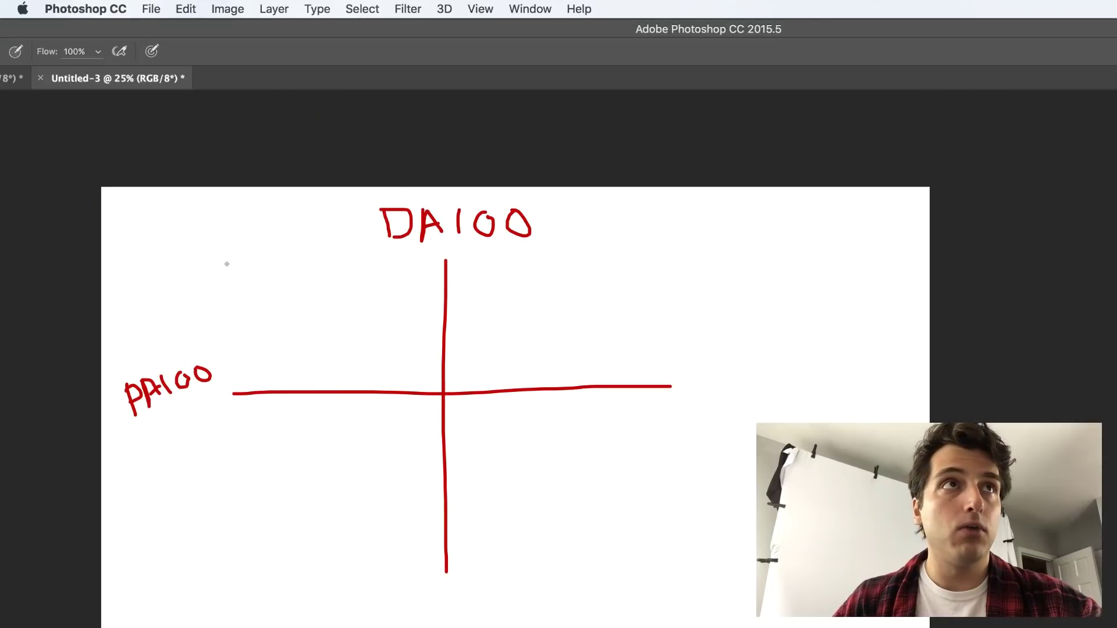
pyautogui.moveTo(227, 264)
pyautogui.mouseDown()
pyautogui.moveTo(244, 285)
pyautogui.moveTo(289, 254)
pyautogui.moveTo(259, 320)
pyautogui.moveTo(344, 276)
pyautogui.moveTo(320, 324)
pyautogui.moveTo(346, 309)
pyautogui.moveTo(381, 321)
pyautogui.moveTo(402, 357)
pyautogui.mouseUp()
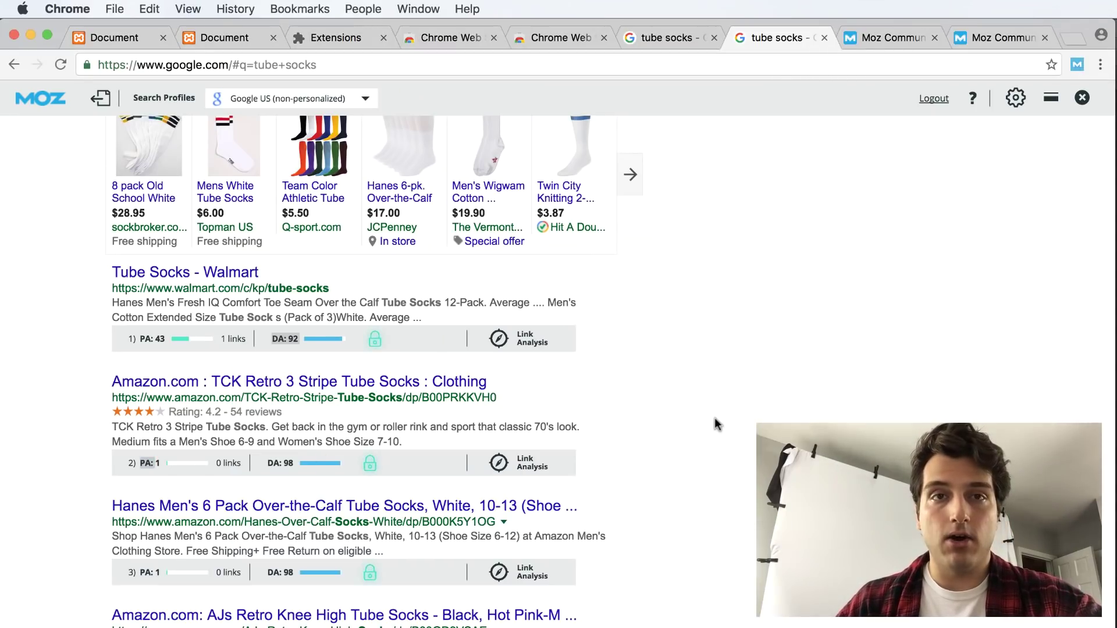
# Scroll the tube socks results to the fourth one, the AJs Retro Knee High Amazon listing.
pyautogui.scroll(-2, 714, 418)
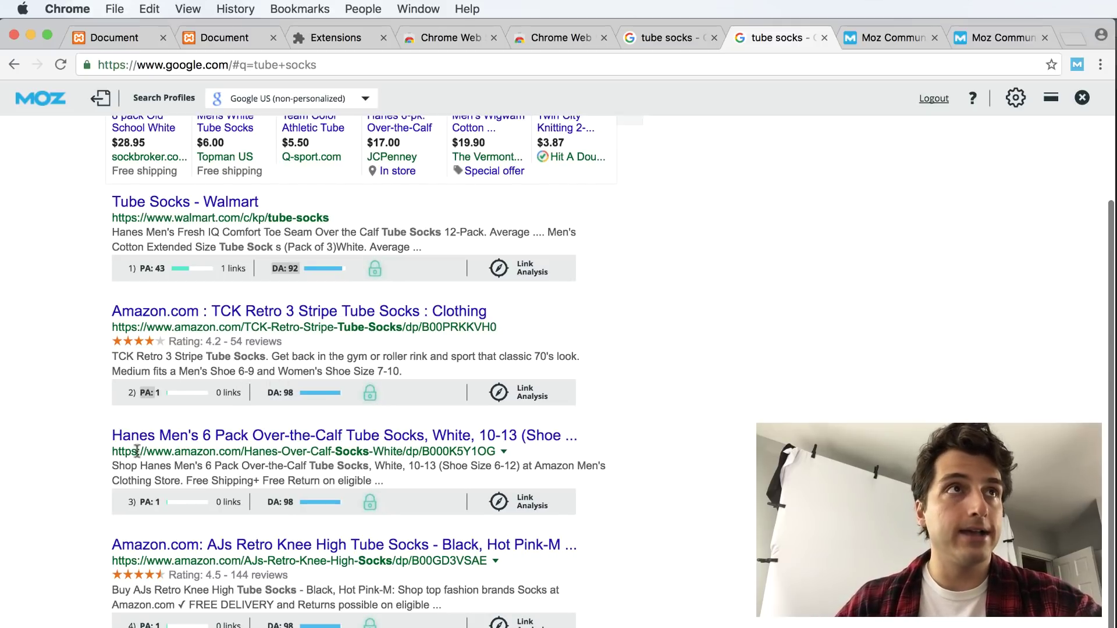
pyautogui.scroll(-1, 321, 548)
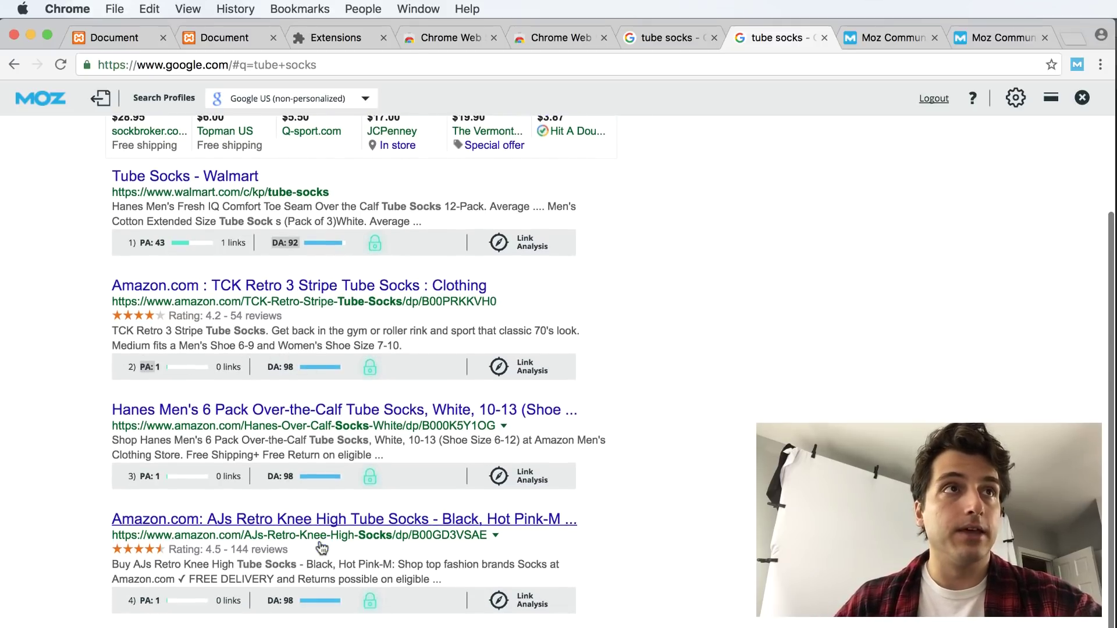
pyautogui.scroll(1, 322, 548)
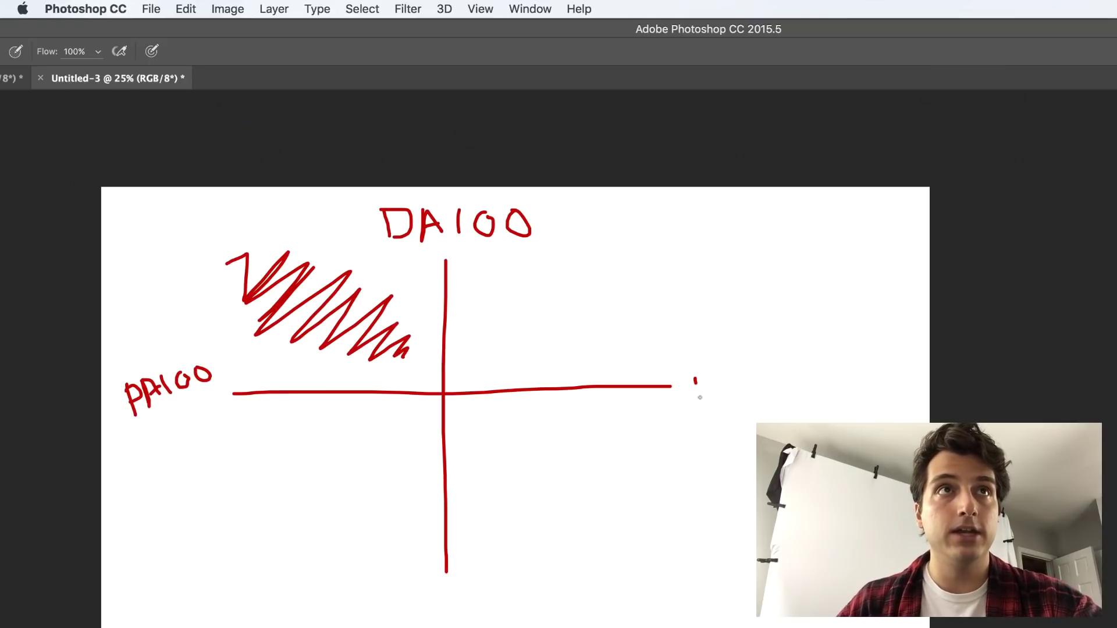
# Write PA0 at the horizontal axis's right end, DA0 at the bottom, and zigzag the upper-right quadrant.
pyautogui.moveTo(700, 397)
pyautogui.mouseDown()
pyautogui.moveTo(702, 410)
pyautogui.moveTo(714, 393)
pyautogui.moveTo(705, 396)
pyautogui.mouseUp()
pyautogui.moveTo(734, 370)
pyautogui.mouseDown()
pyautogui.moveTo(733, 416)
pyautogui.moveTo(749, 394)
pyautogui.moveTo(765, 400)
pyautogui.moveTo(780, 374)
pyautogui.mouseUp()
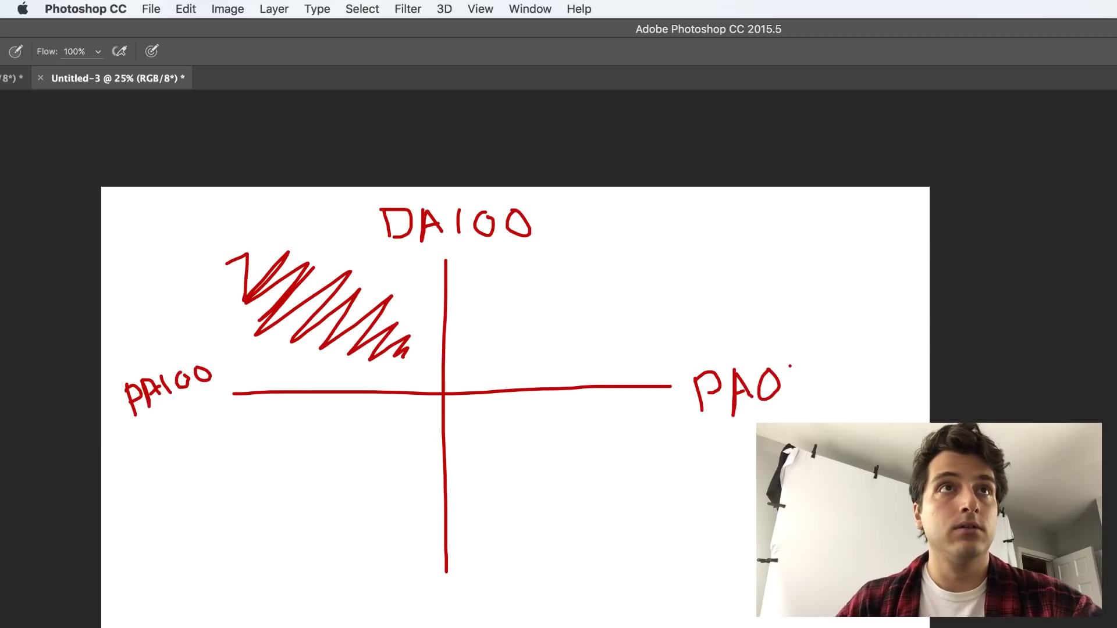
pyautogui.moveTo(407, 595)
pyautogui.mouseDown()
pyautogui.moveTo(409, 620)
pyautogui.moveTo(443, 626)
pyautogui.moveTo(492, 604)
pyautogui.mouseUp()
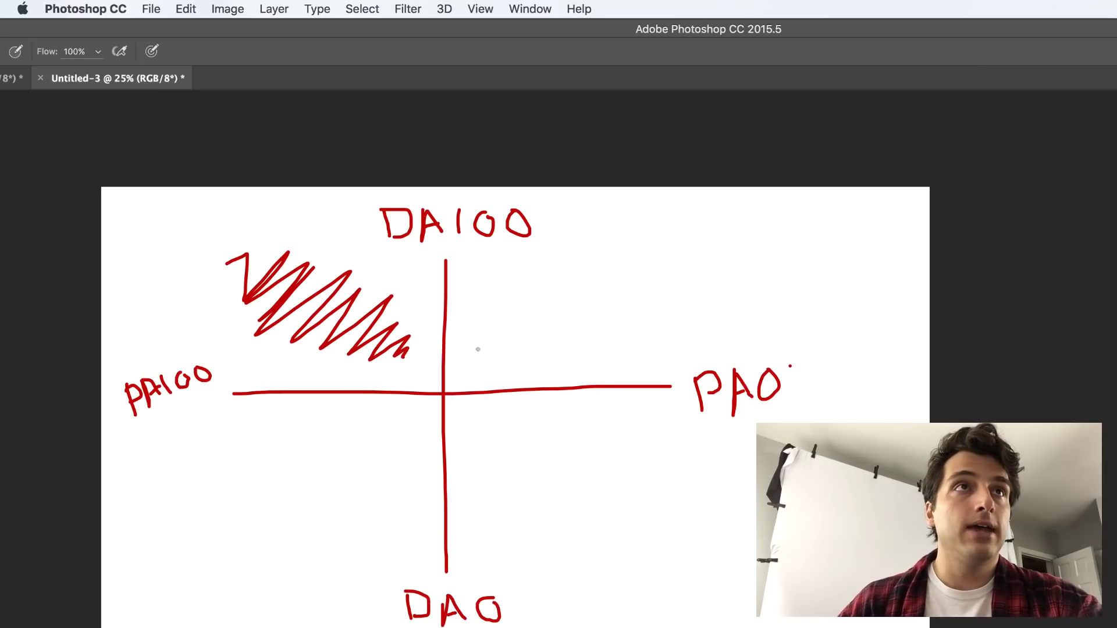
pyautogui.moveTo(483, 374)
pyautogui.mouseDown()
pyautogui.moveTo(507, 340)
pyautogui.moveTo(567, 336)
pyautogui.moveTo(638, 274)
pyautogui.moveTo(640, 258)
pyautogui.mouseUp()
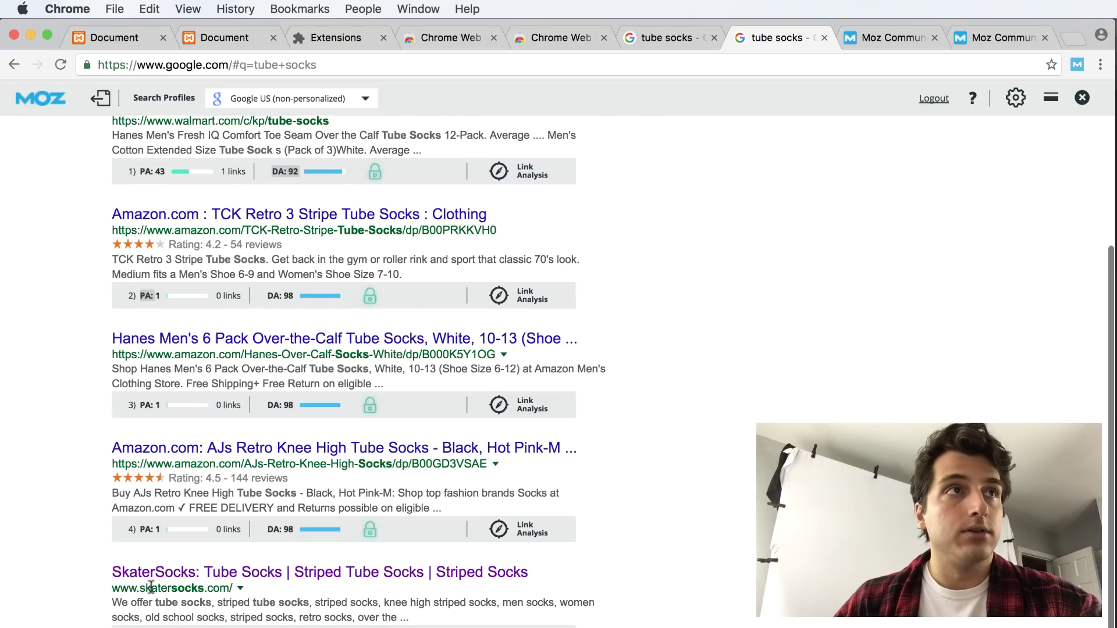
pyautogui.scroll(-1, 157, 588)
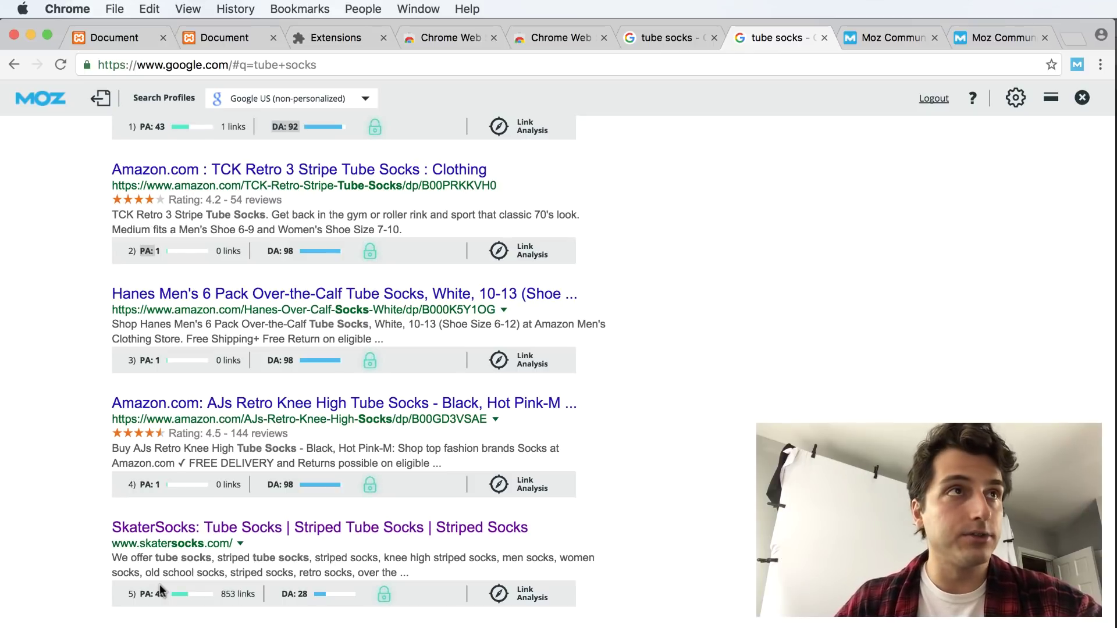
pyautogui.scroll(-2, 239, 538)
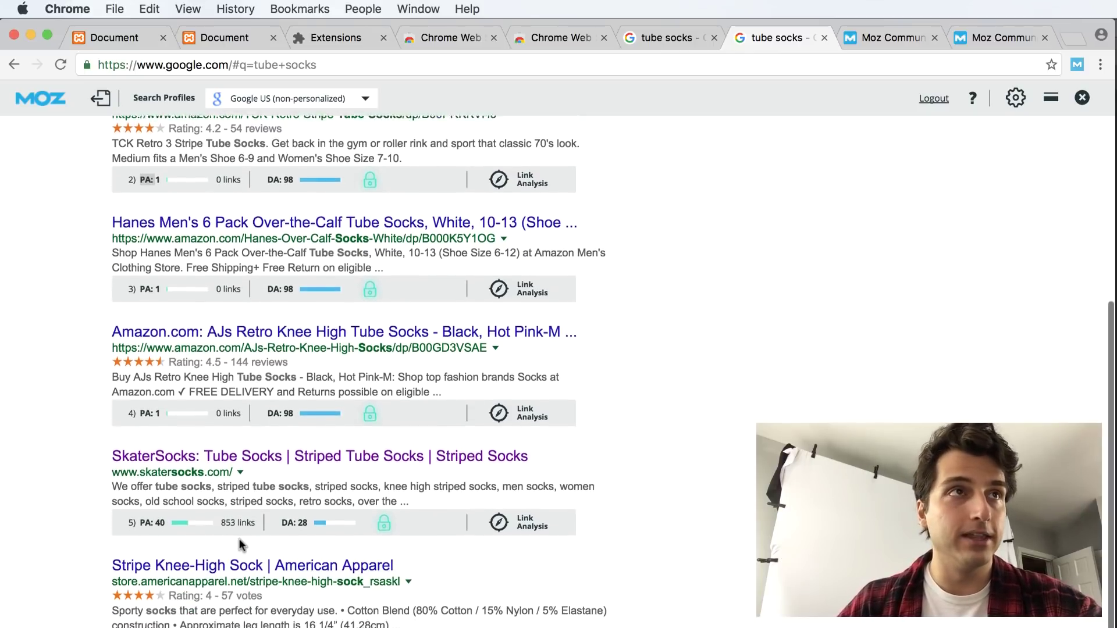
pyautogui.click(259, 448)
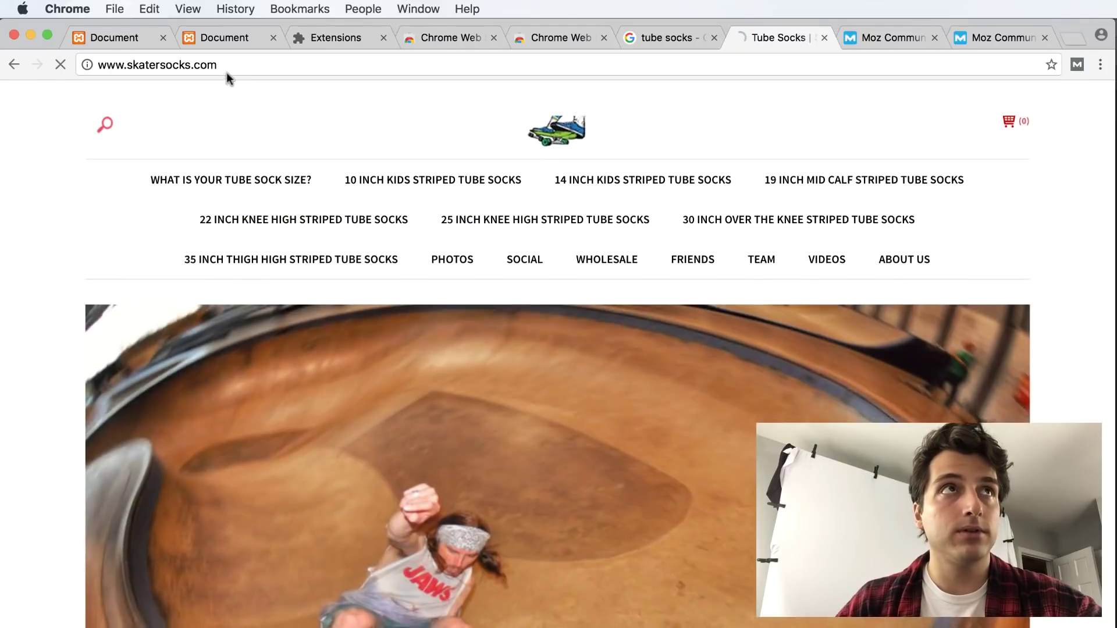
pyautogui.scroll(-10, 766, 385)
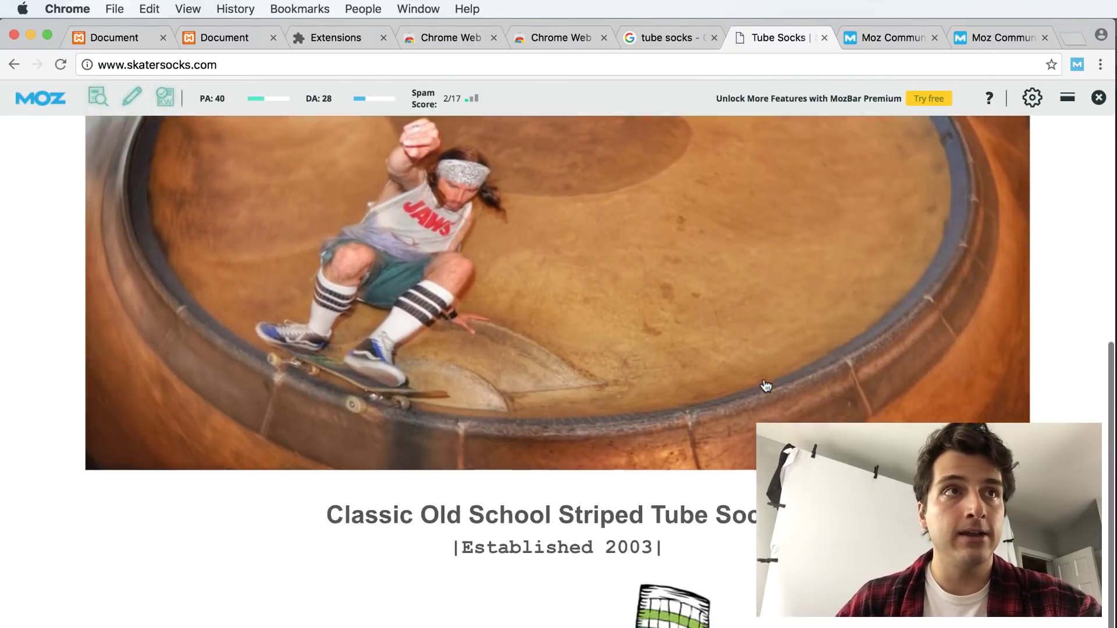
pyautogui.scroll(10, 766, 385)
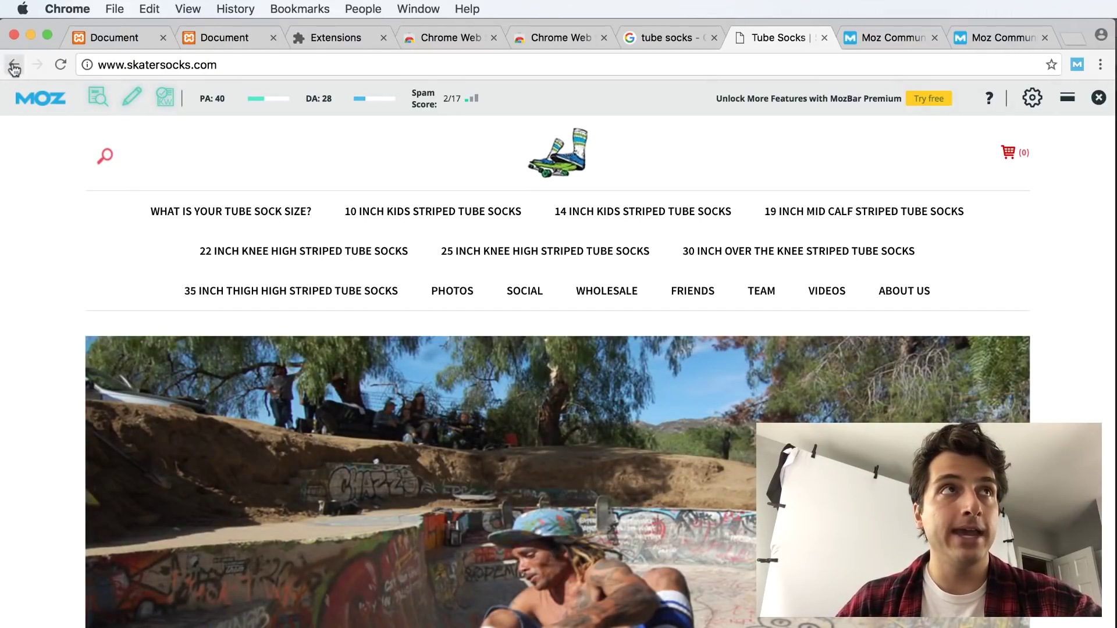
pyautogui.click(14, 64)
pyautogui.scroll(-5, 186, 549)
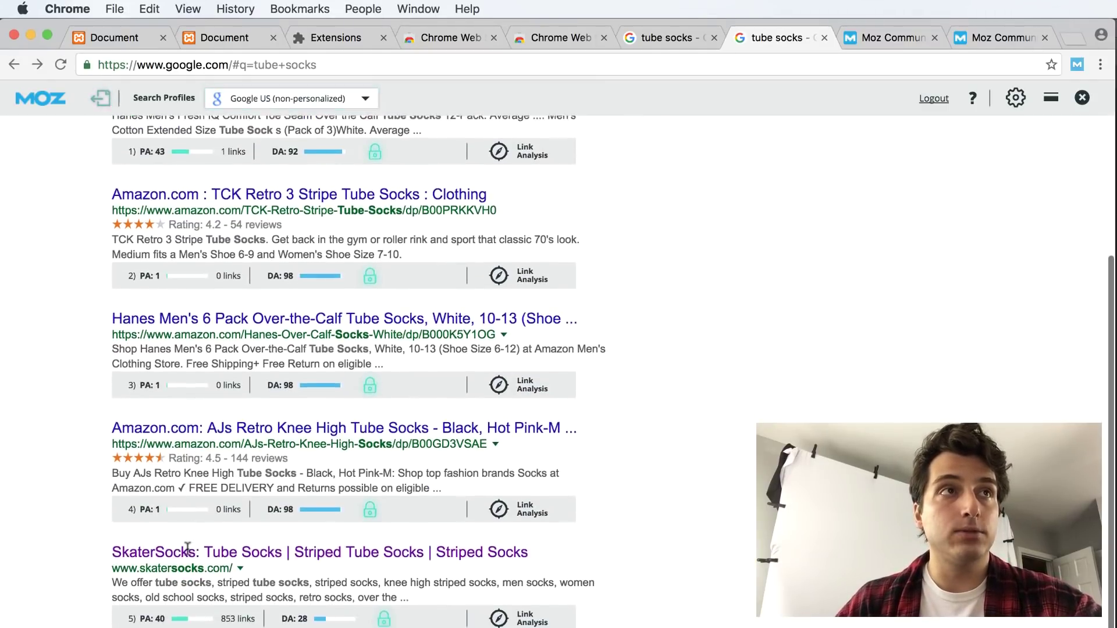
pyautogui.scroll(1, 235, 559)
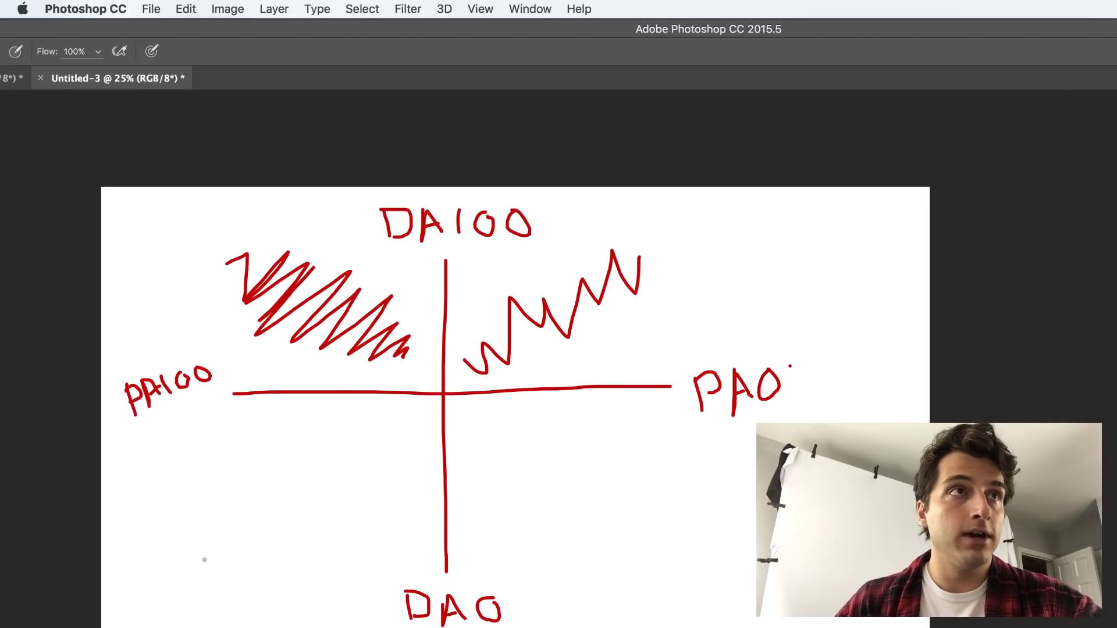
# Zigzag the lower-left quadrant, then draw an oval in the lower-right and scribble a zigzag inside it.
pyautogui.moveTo(204, 559)
pyautogui.mouseDown()
pyautogui.moveTo(231, 585)
pyautogui.moveTo(222, 536)
pyautogui.moveTo(351, 493)
pyautogui.moveTo(370, 446)
pyautogui.moveTo(400, 445)
pyautogui.moveTo(431, 409)
pyautogui.mouseUp()
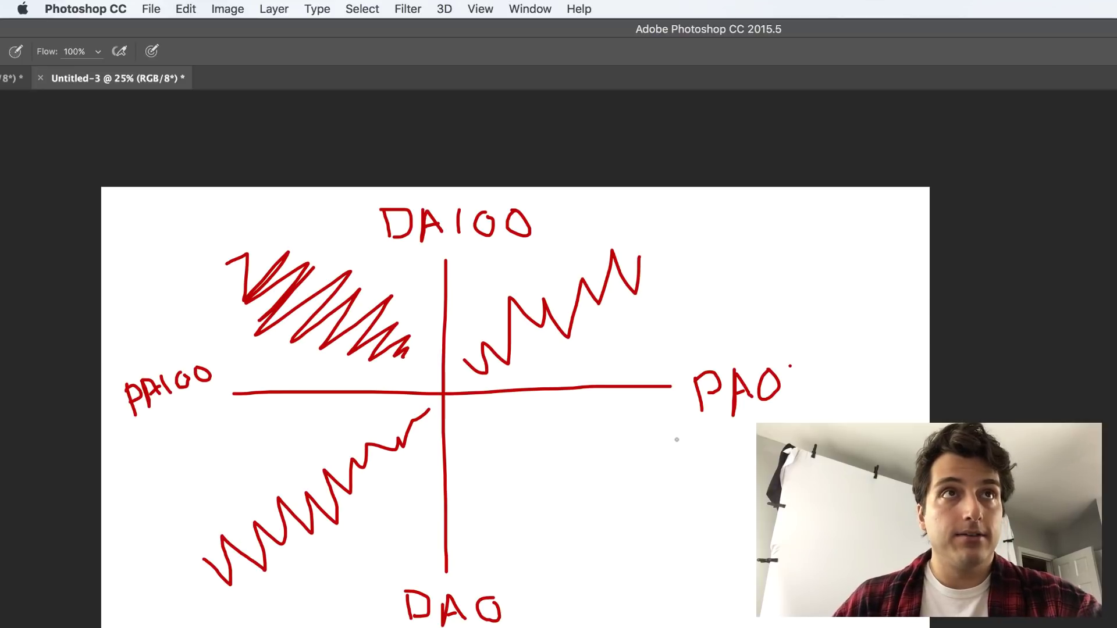
pyautogui.moveTo(674, 434)
pyautogui.mouseDown()
pyautogui.moveTo(652, 419)
pyautogui.moveTo(551, 415)
pyautogui.moveTo(481, 480)
pyautogui.moveTo(507, 567)
pyautogui.moveTo(646, 578)
pyautogui.moveTo(695, 459)
pyautogui.moveTo(666, 434)
pyautogui.mouseUp()
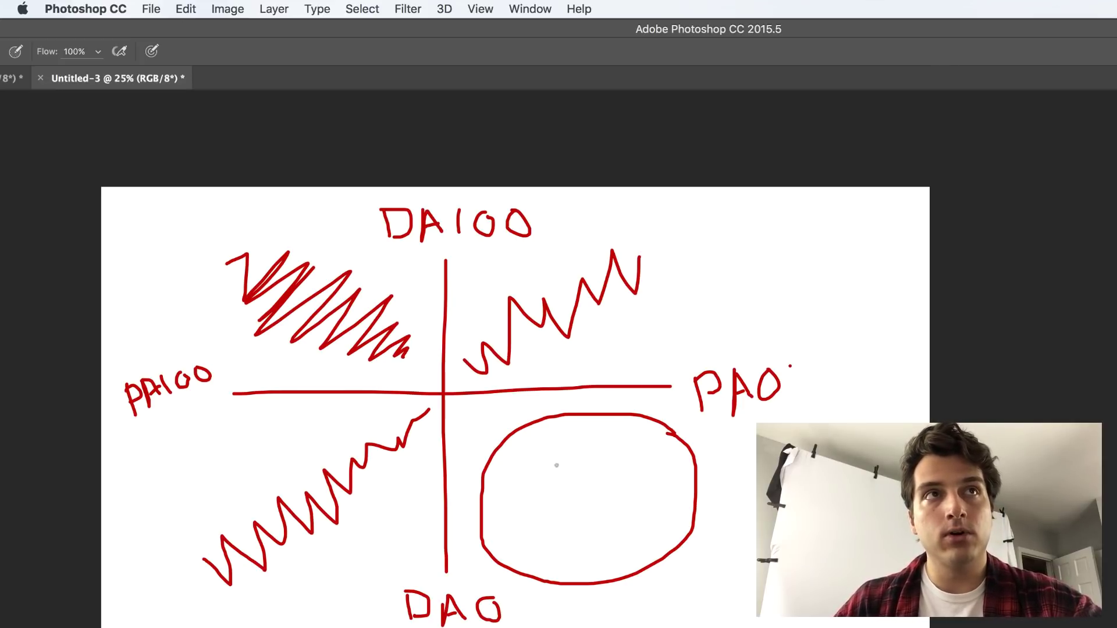
pyautogui.moveTo(550, 466)
pyautogui.mouseDown()
pyautogui.moveTo(560, 441)
pyautogui.moveTo(593, 528)
pyautogui.moveTo(644, 497)
pyautogui.mouseUp()
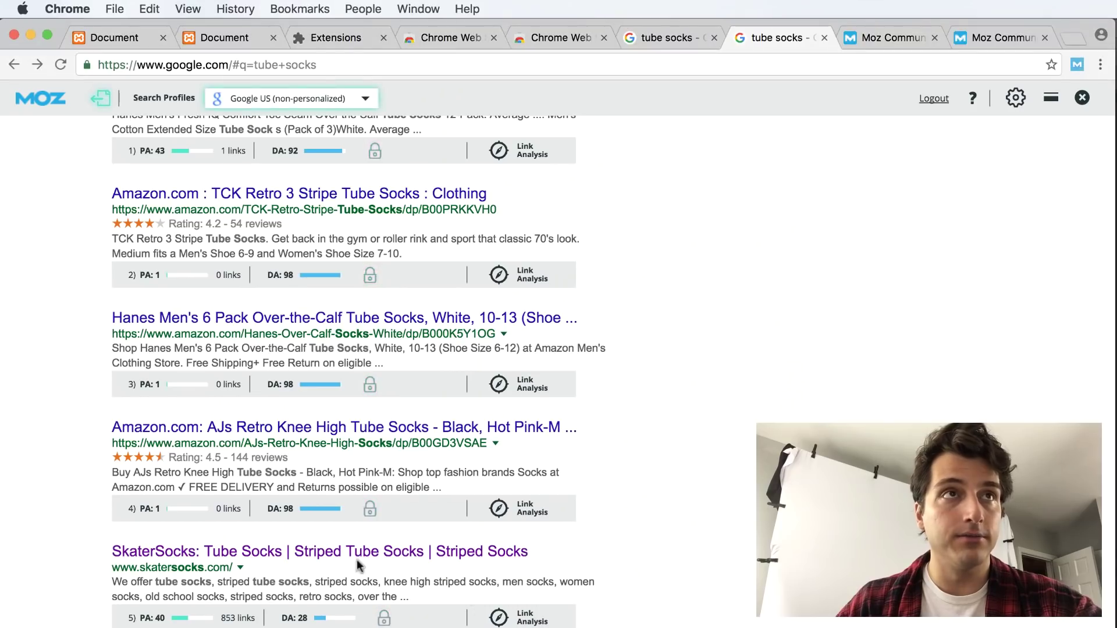
# Scroll through the page-2 tube socks results, return to the top, and select the search term.
pyautogui.scroll(-5, 353, 564)
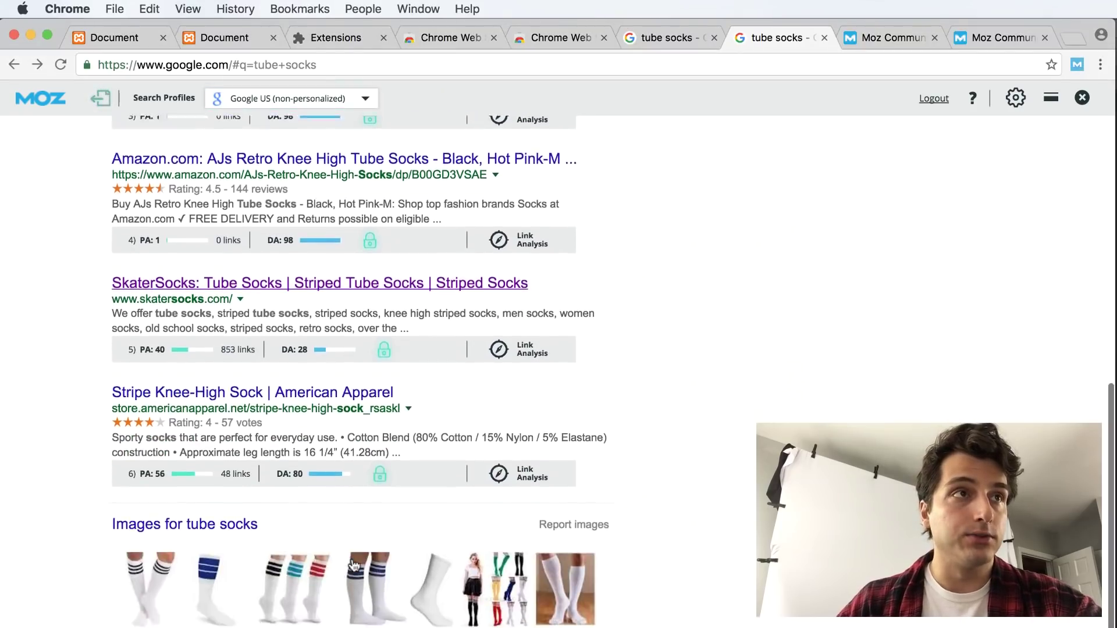
pyautogui.scroll(-9, 354, 564)
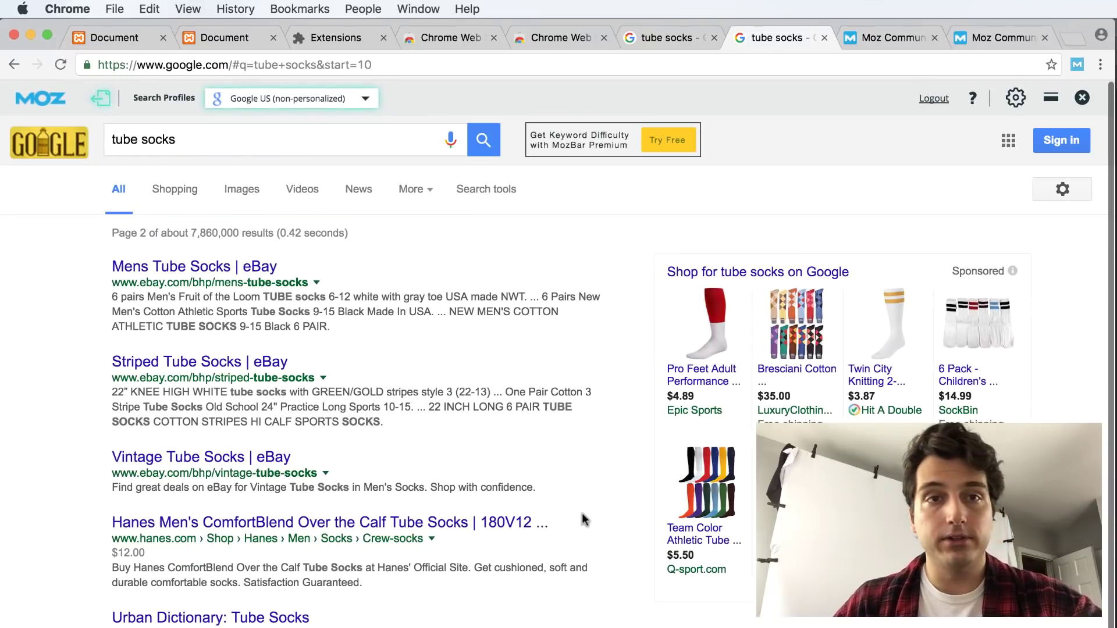
pyautogui.scroll(-10, 611, 509)
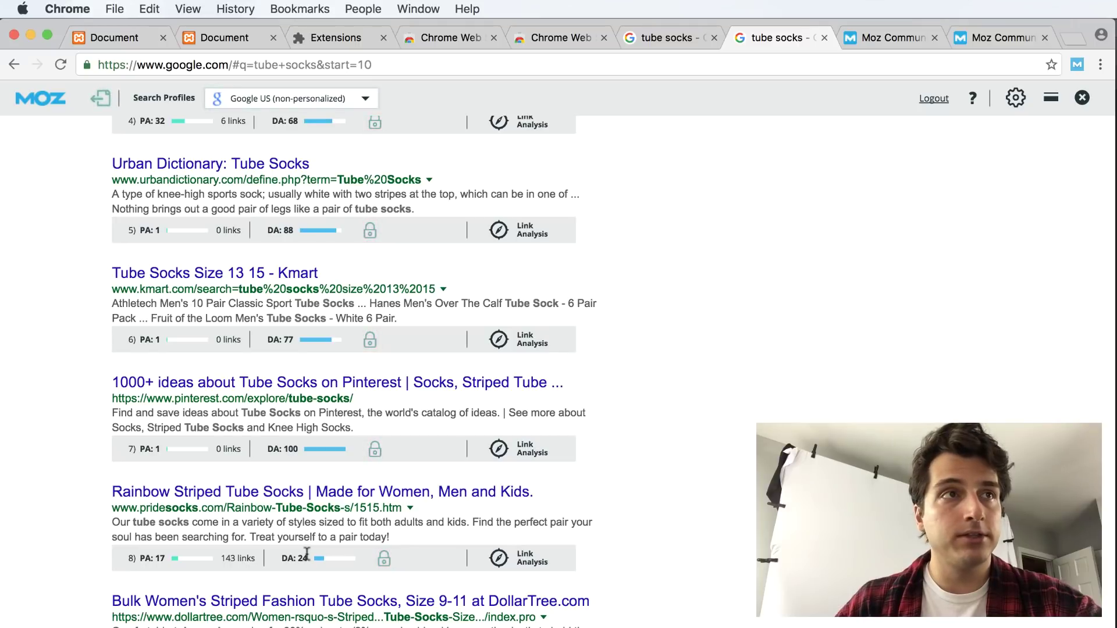
pyautogui.scroll(10, 407, 535)
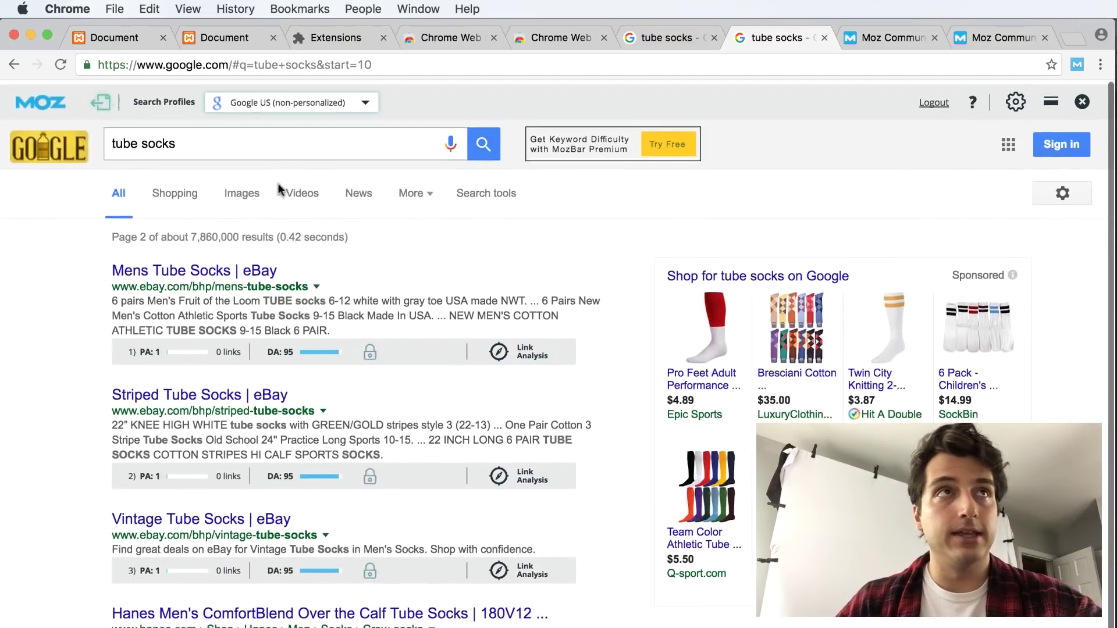
pyautogui.doubleClick(244, 144)
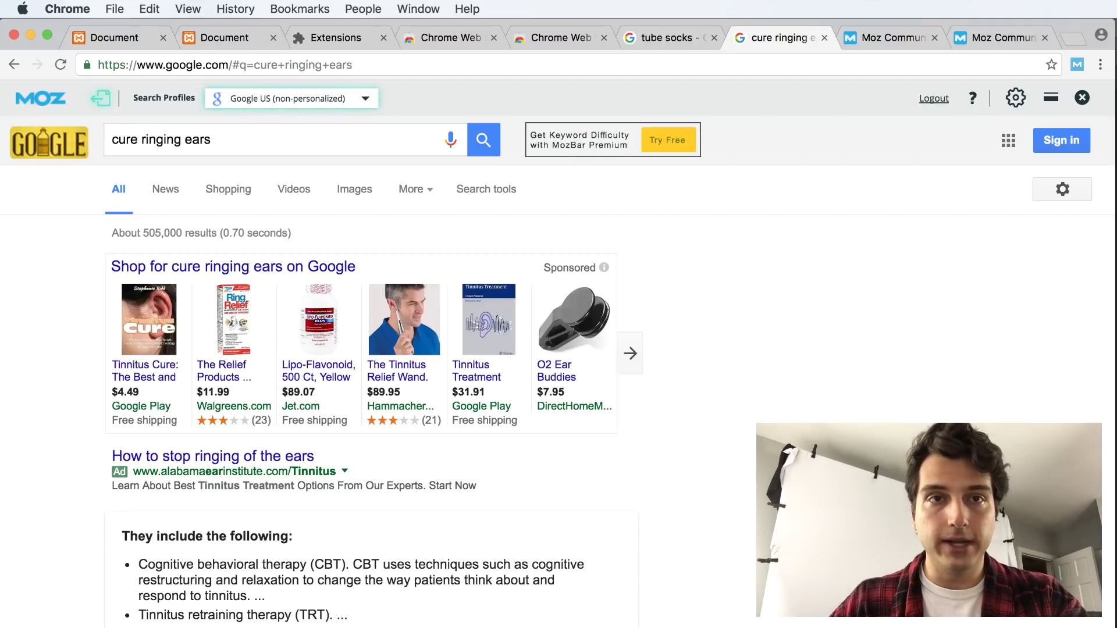
# Read the MozBar scores of the top results: WebMD PA 48/DA 94, Mayo Clinic PA 76/DA 96.
pyautogui.click(244, 152)
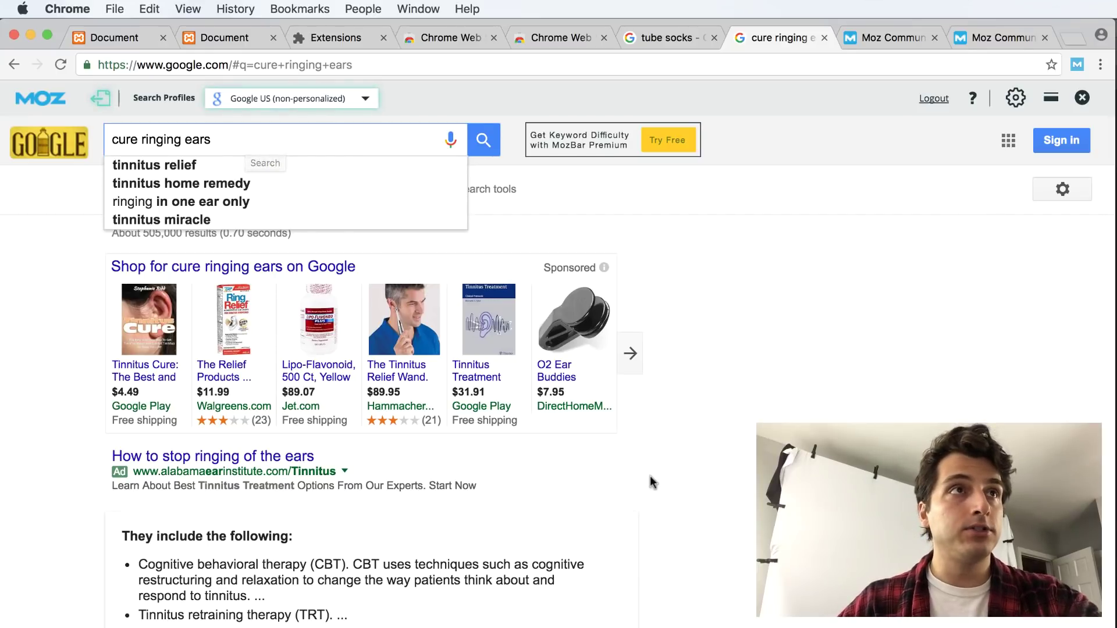
pyautogui.scroll(-5, 650, 476)
pyautogui.scroll(-2, 706, 471)
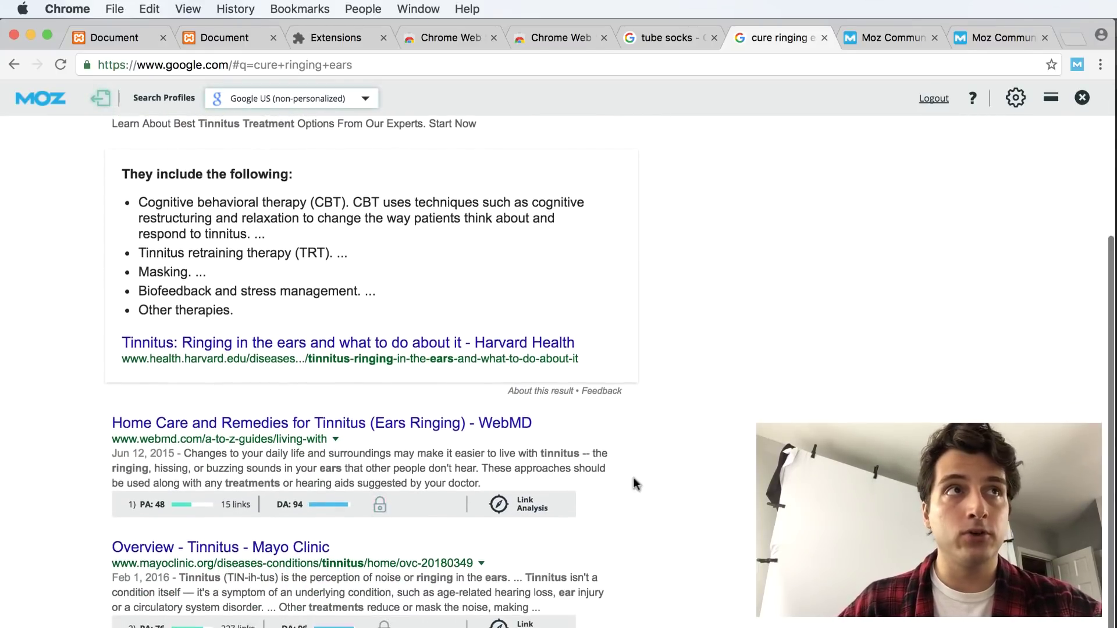
pyautogui.moveTo(324, 479)
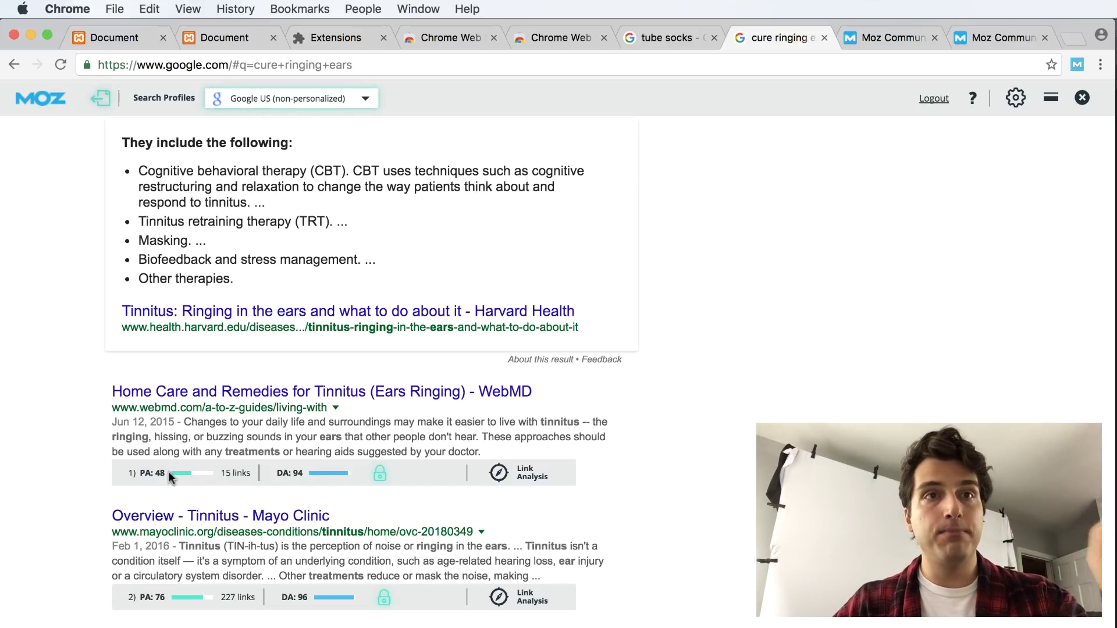
pyautogui.scroll(-5, 200, 471)
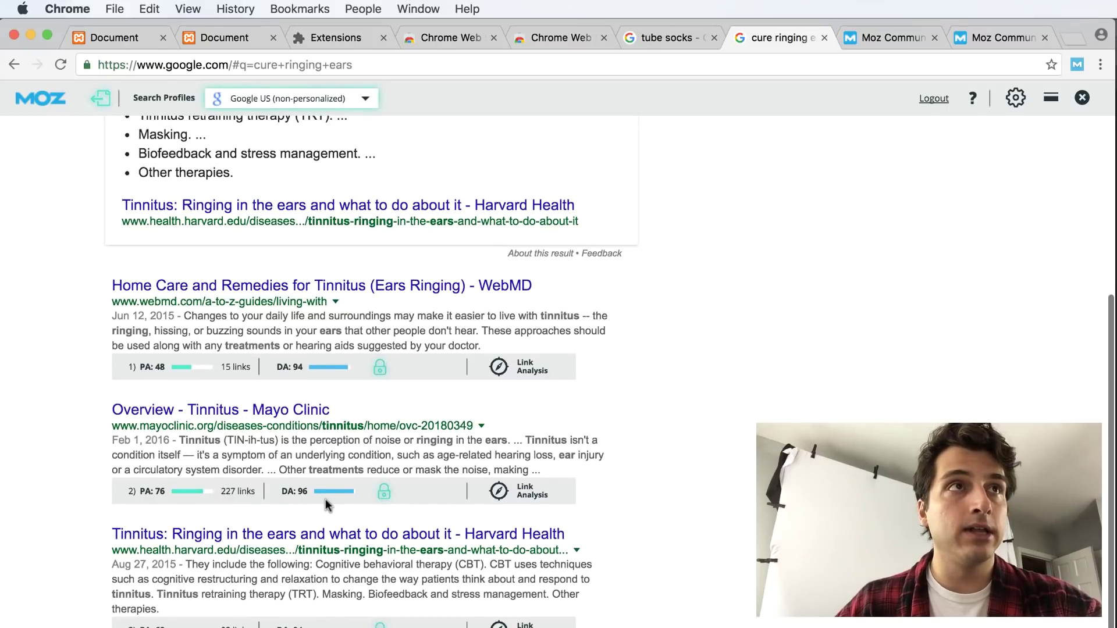
pyautogui.scroll(-1, 327, 496)
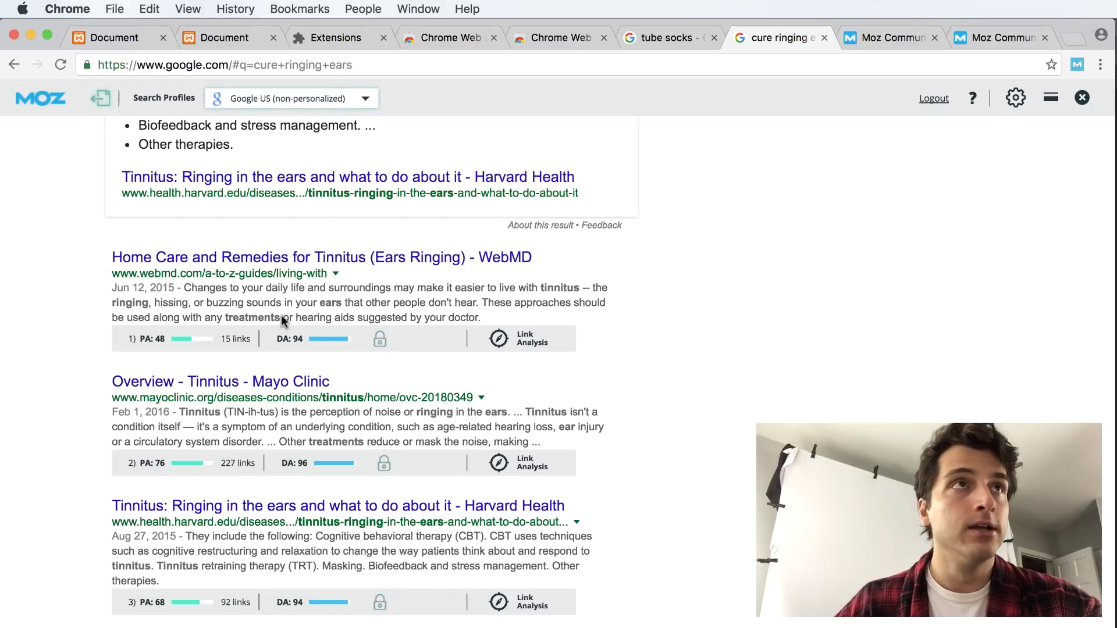
pyautogui.scroll(-5, 282, 412)
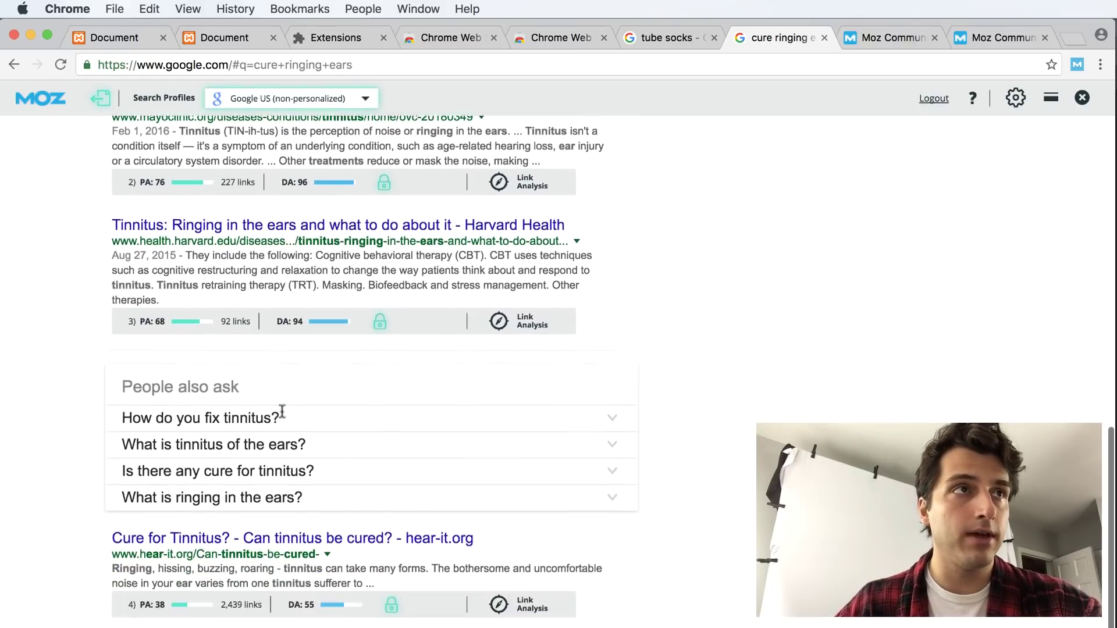
# Compare the PA/DA bars of results 4–8, noting cureringingears.com's low PA 26 and DA 13.
pyautogui.scroll(-3, 283, 412)
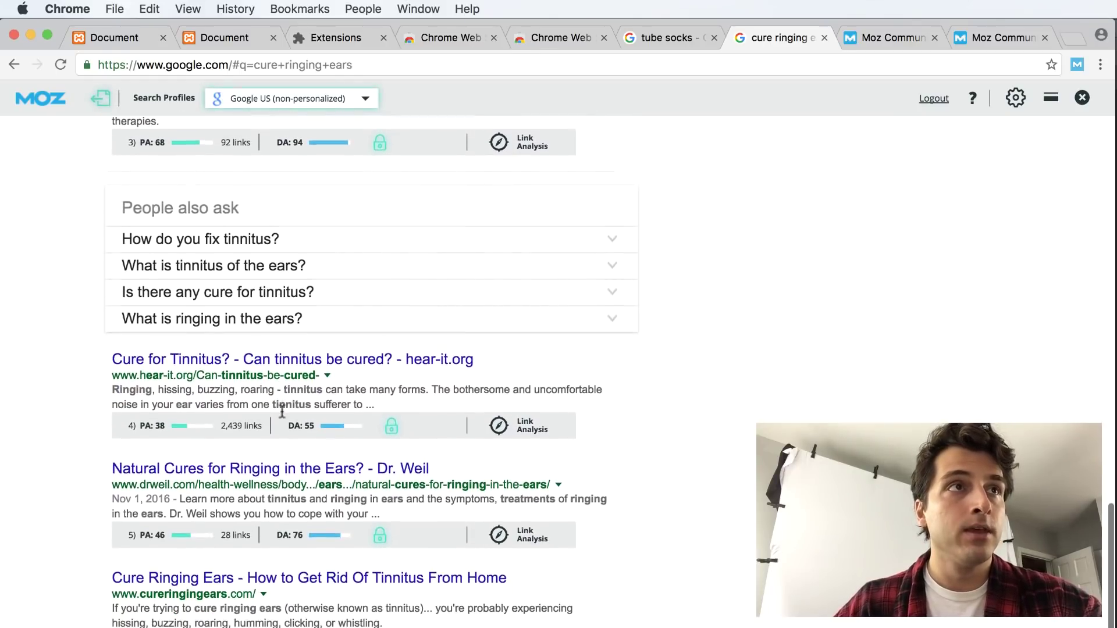
pyautogui.scroll(-2, 282, 411)
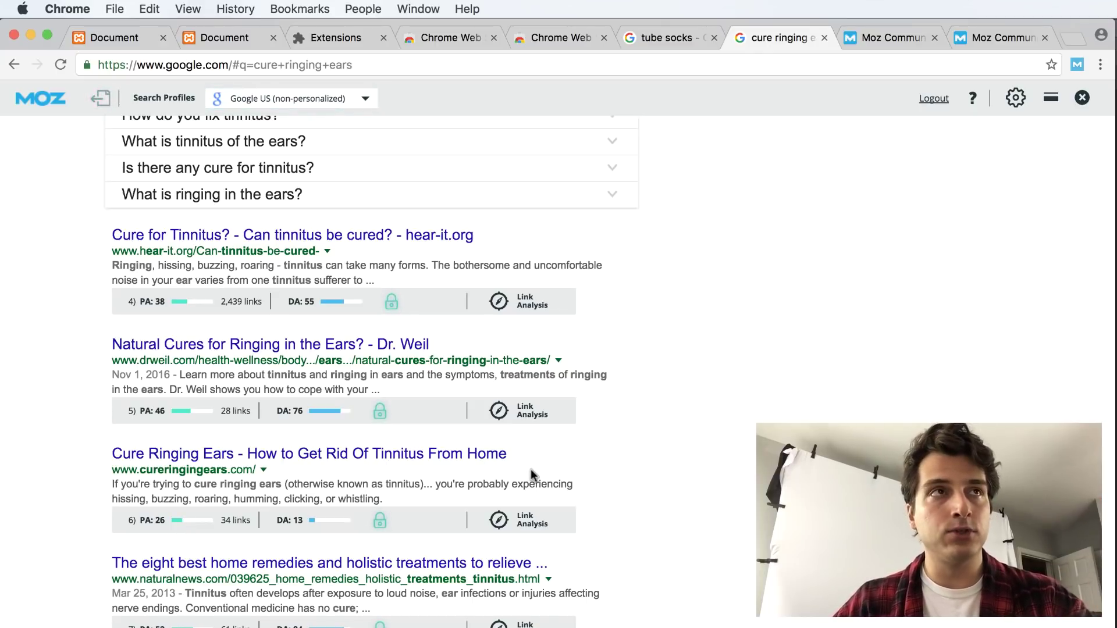
pyautogui.scroll(-5, 742, 490)
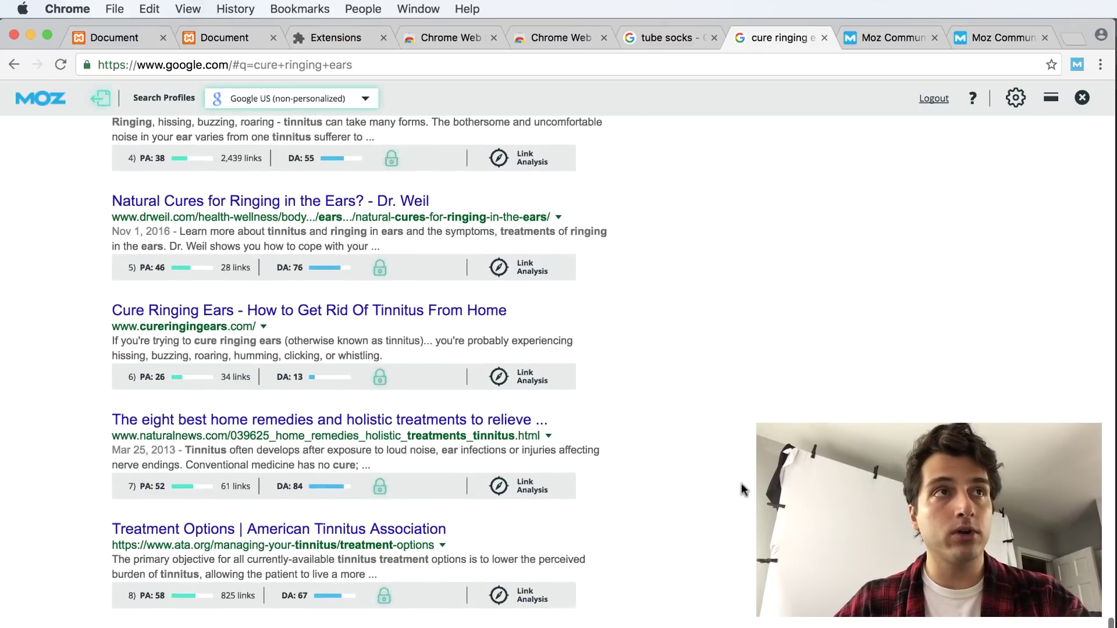
pyautogui.scroll(4, 741, 490)
pyautogui.scroll(-1, 742, 489)
pyautogui.scroll(-2, 741, 489)
pyautogui.scroll(1, 742, 490)
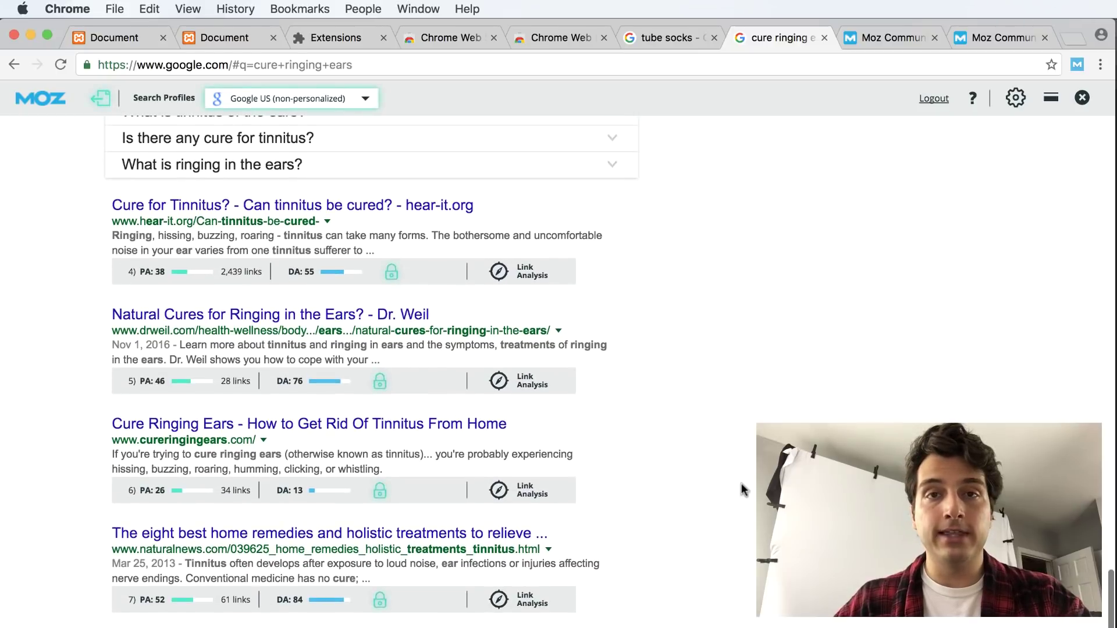
pyautogui.scroll(-1, 741, 490)
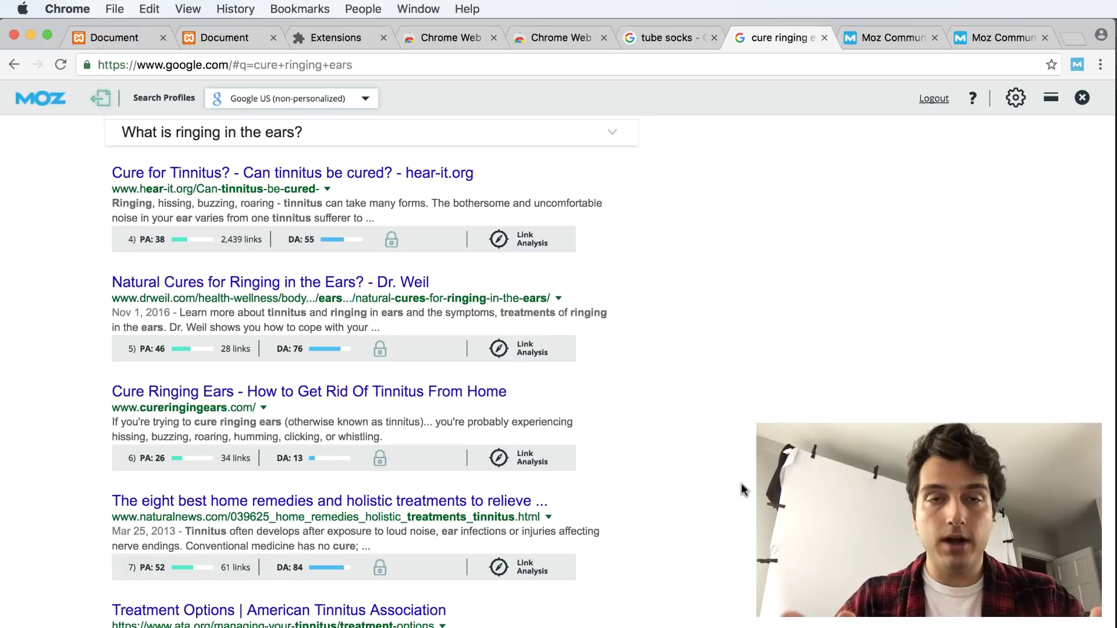
pyautogui.scroll(-3, 255, 498)
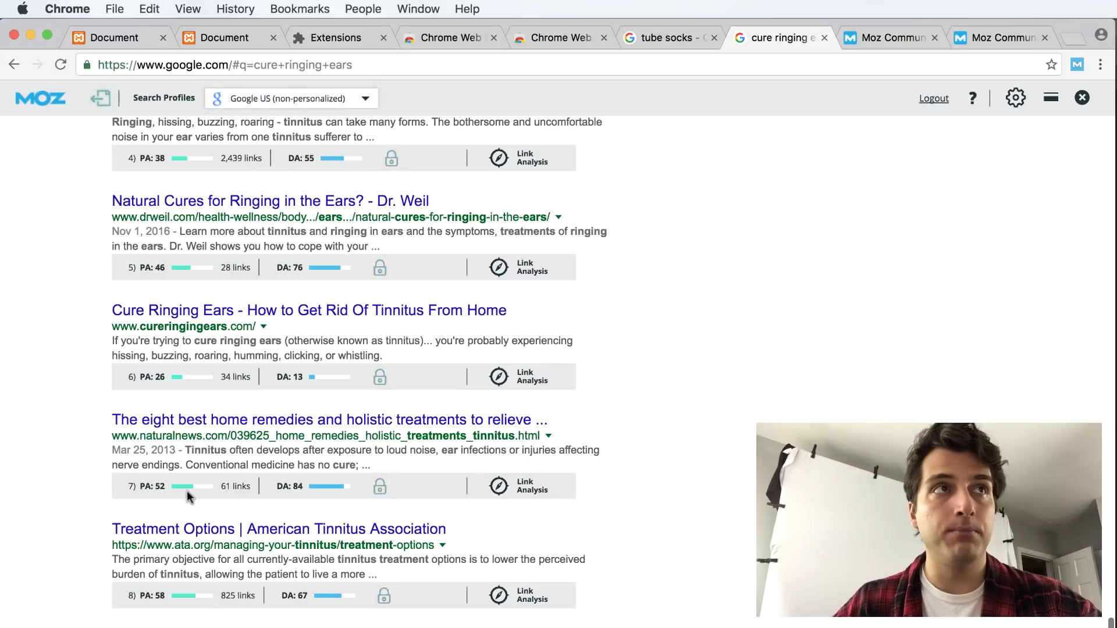
pyautogui.scroll(-3, 186, 491)
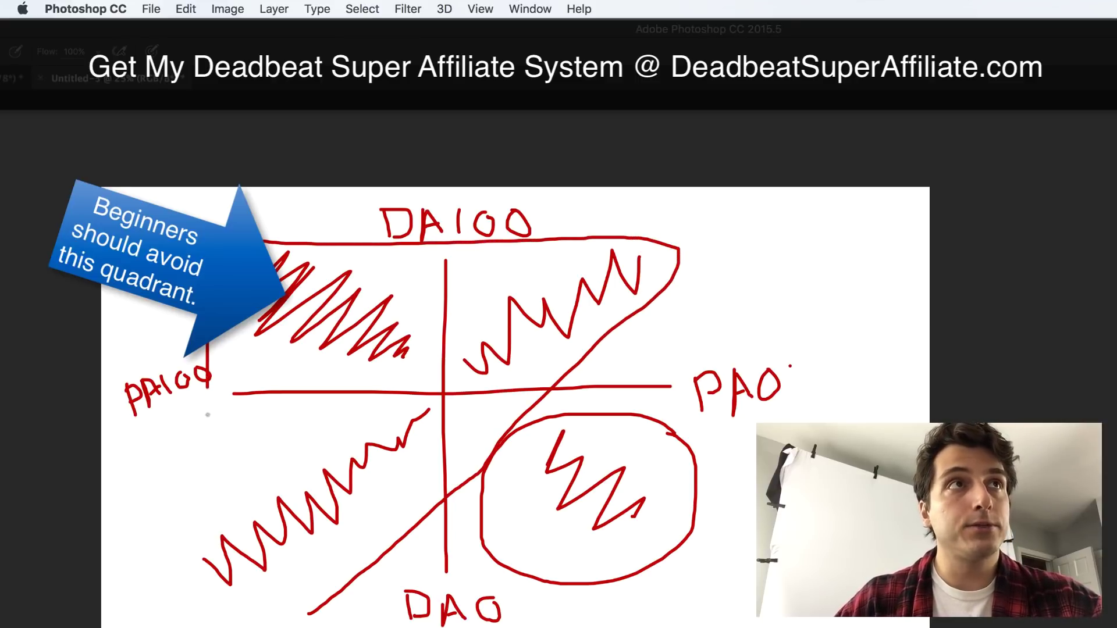
# Extend the red outline around the left quadrants and add a second loop around the lower-right oval.
pyautogui.moveTo(201, 500); pyautogui.dragTo(308, 614)
pyautogui.moveTo(650, 431); pyautogui.dragTo(687, 439)
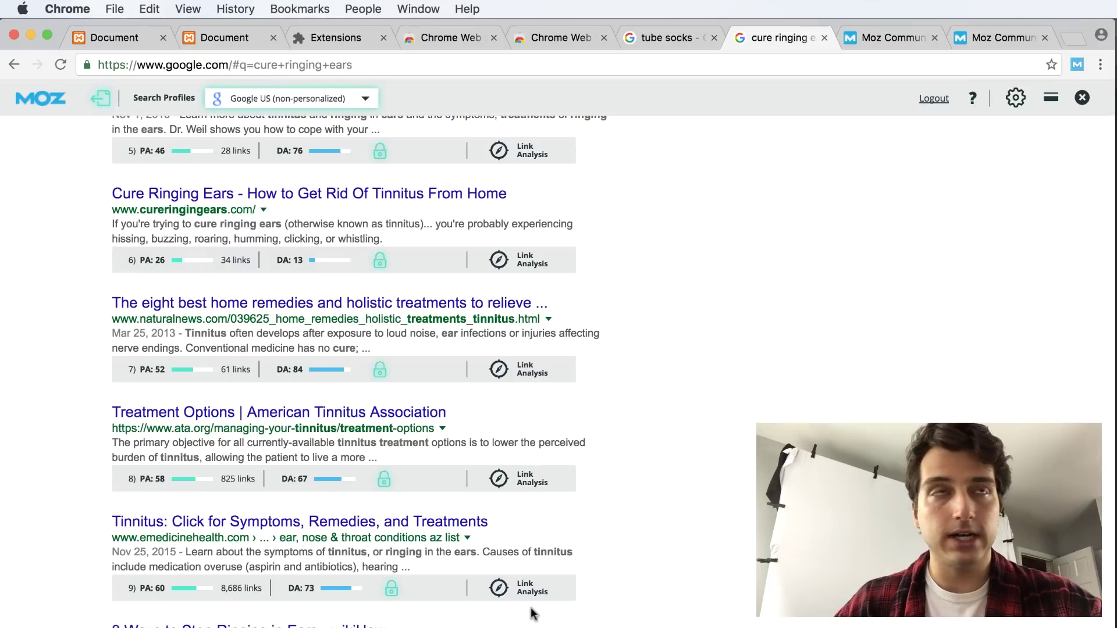
# Return to the WebMD, Mayo Clinic and Harvard Health (PA 68, DA 94) results.
pyautogui.scroll(3, 749, 306)
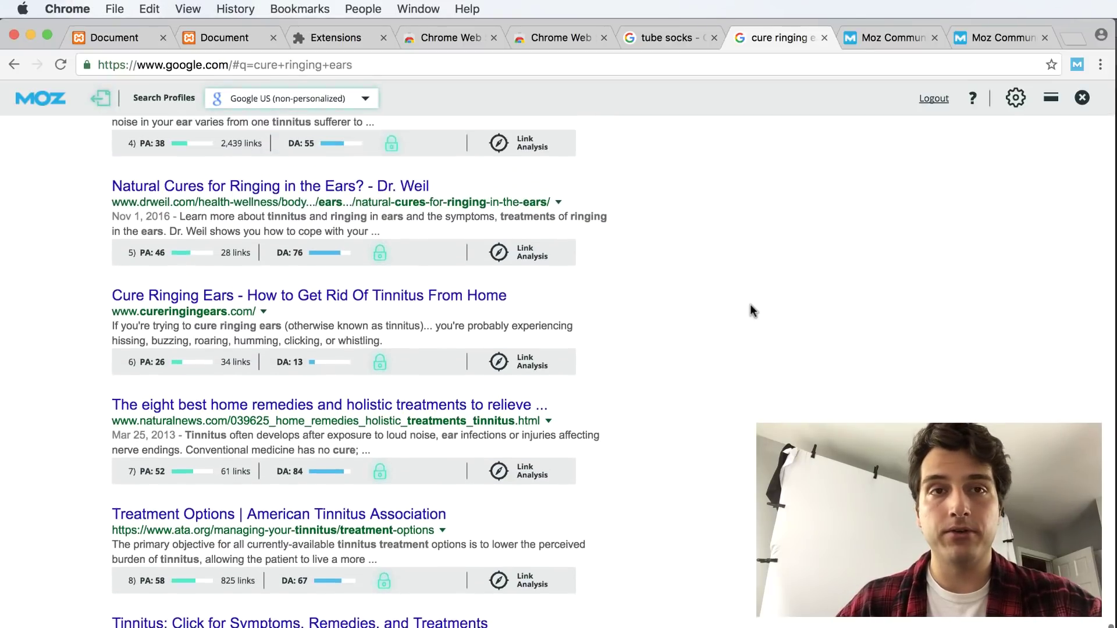
pyautogui.scroll(10, 749, 311)
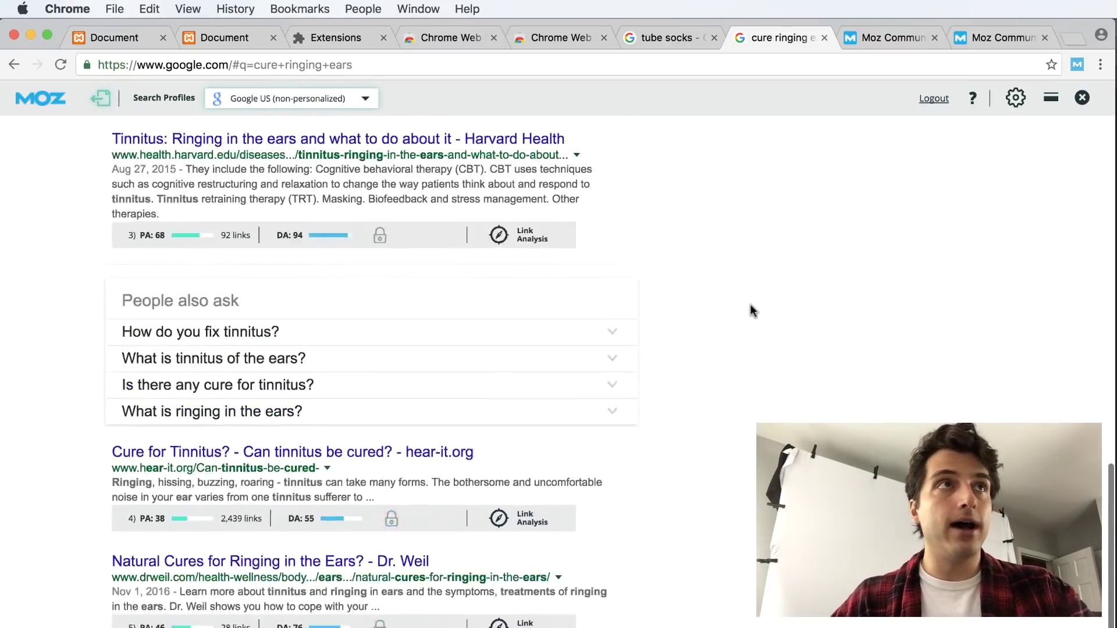